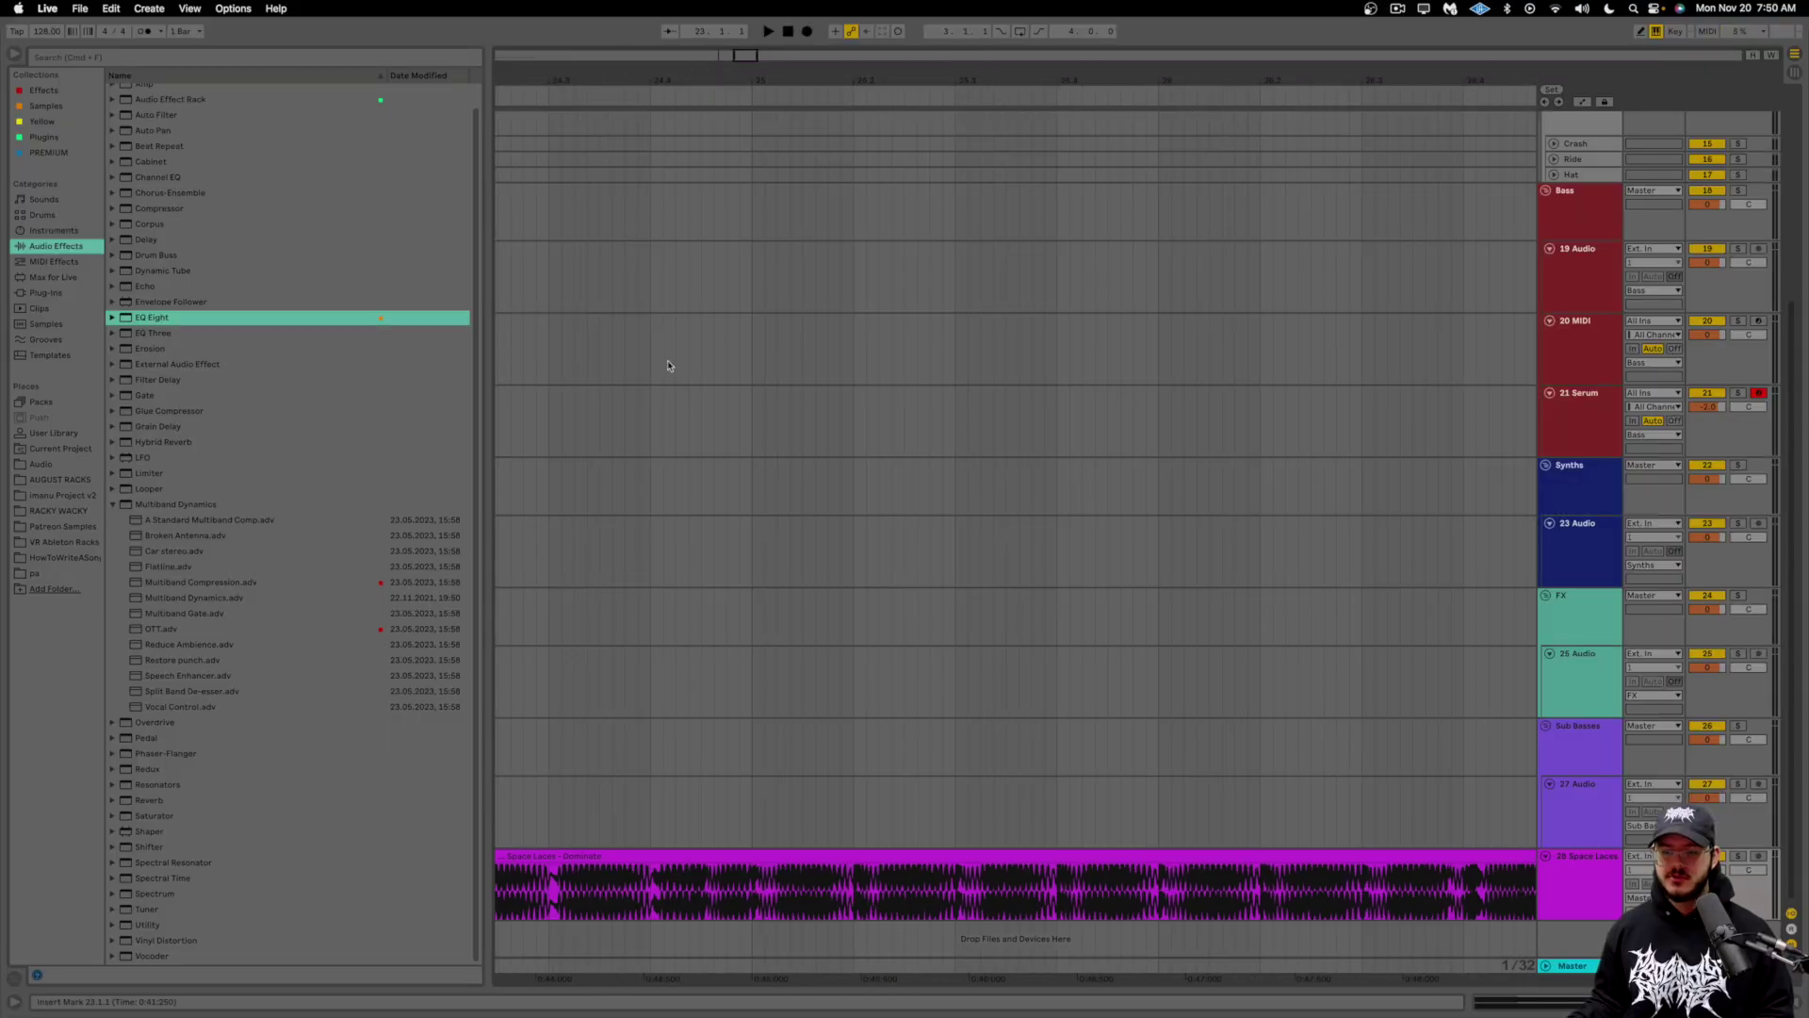
Step: Play a bit of the 'Space Laces - Dominate' clip, then zoom out to show the Serum clip
double_click(767, 875)
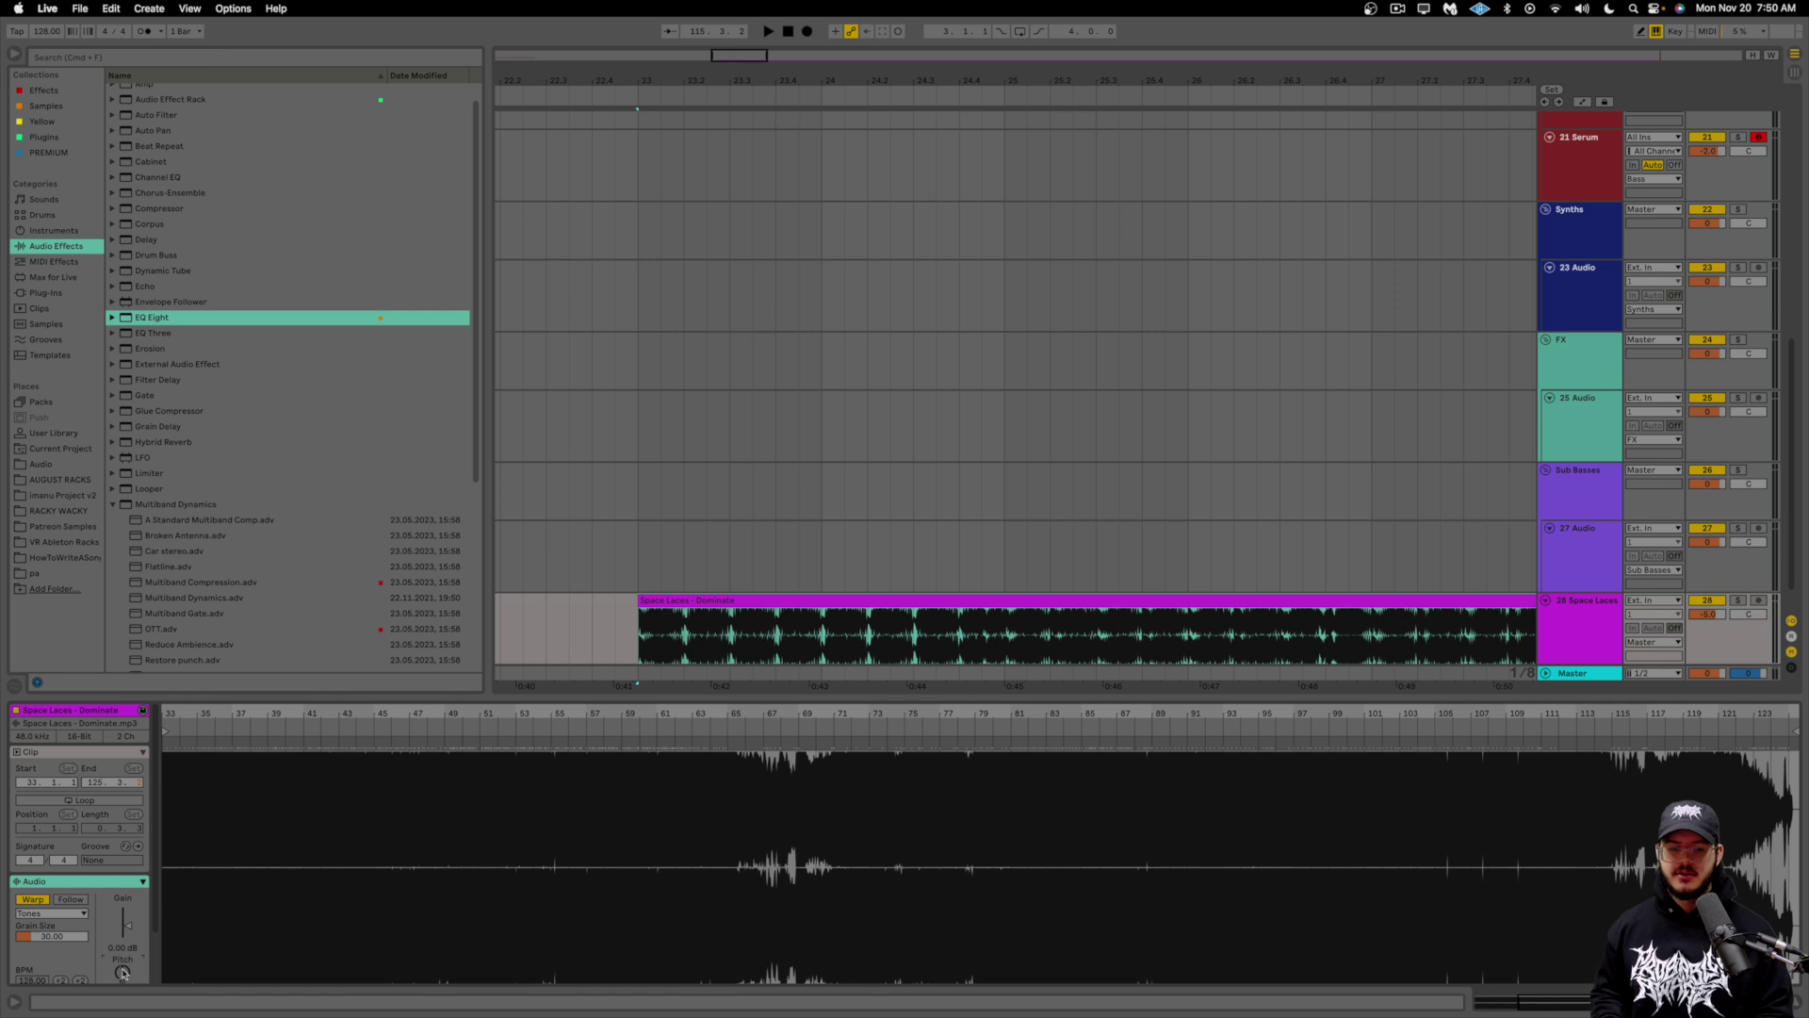
scroll(141, 864, "down", 2)
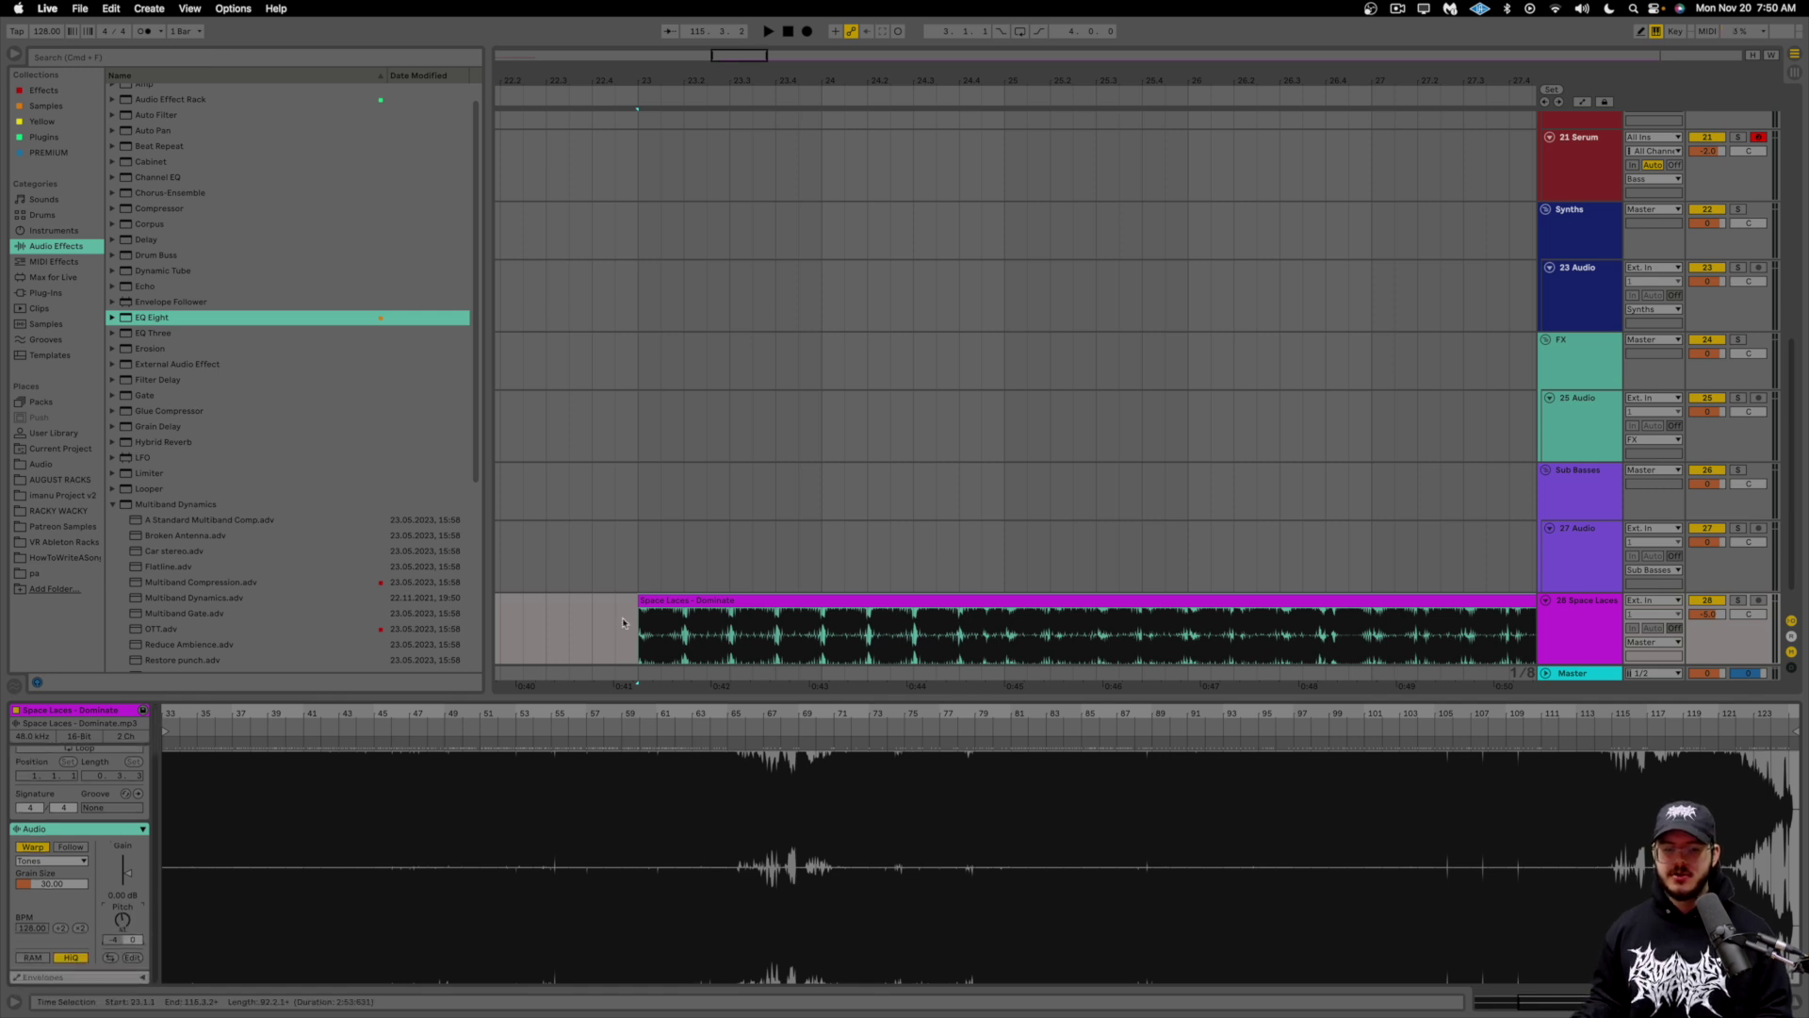
key("space")
key("super+alt+l")
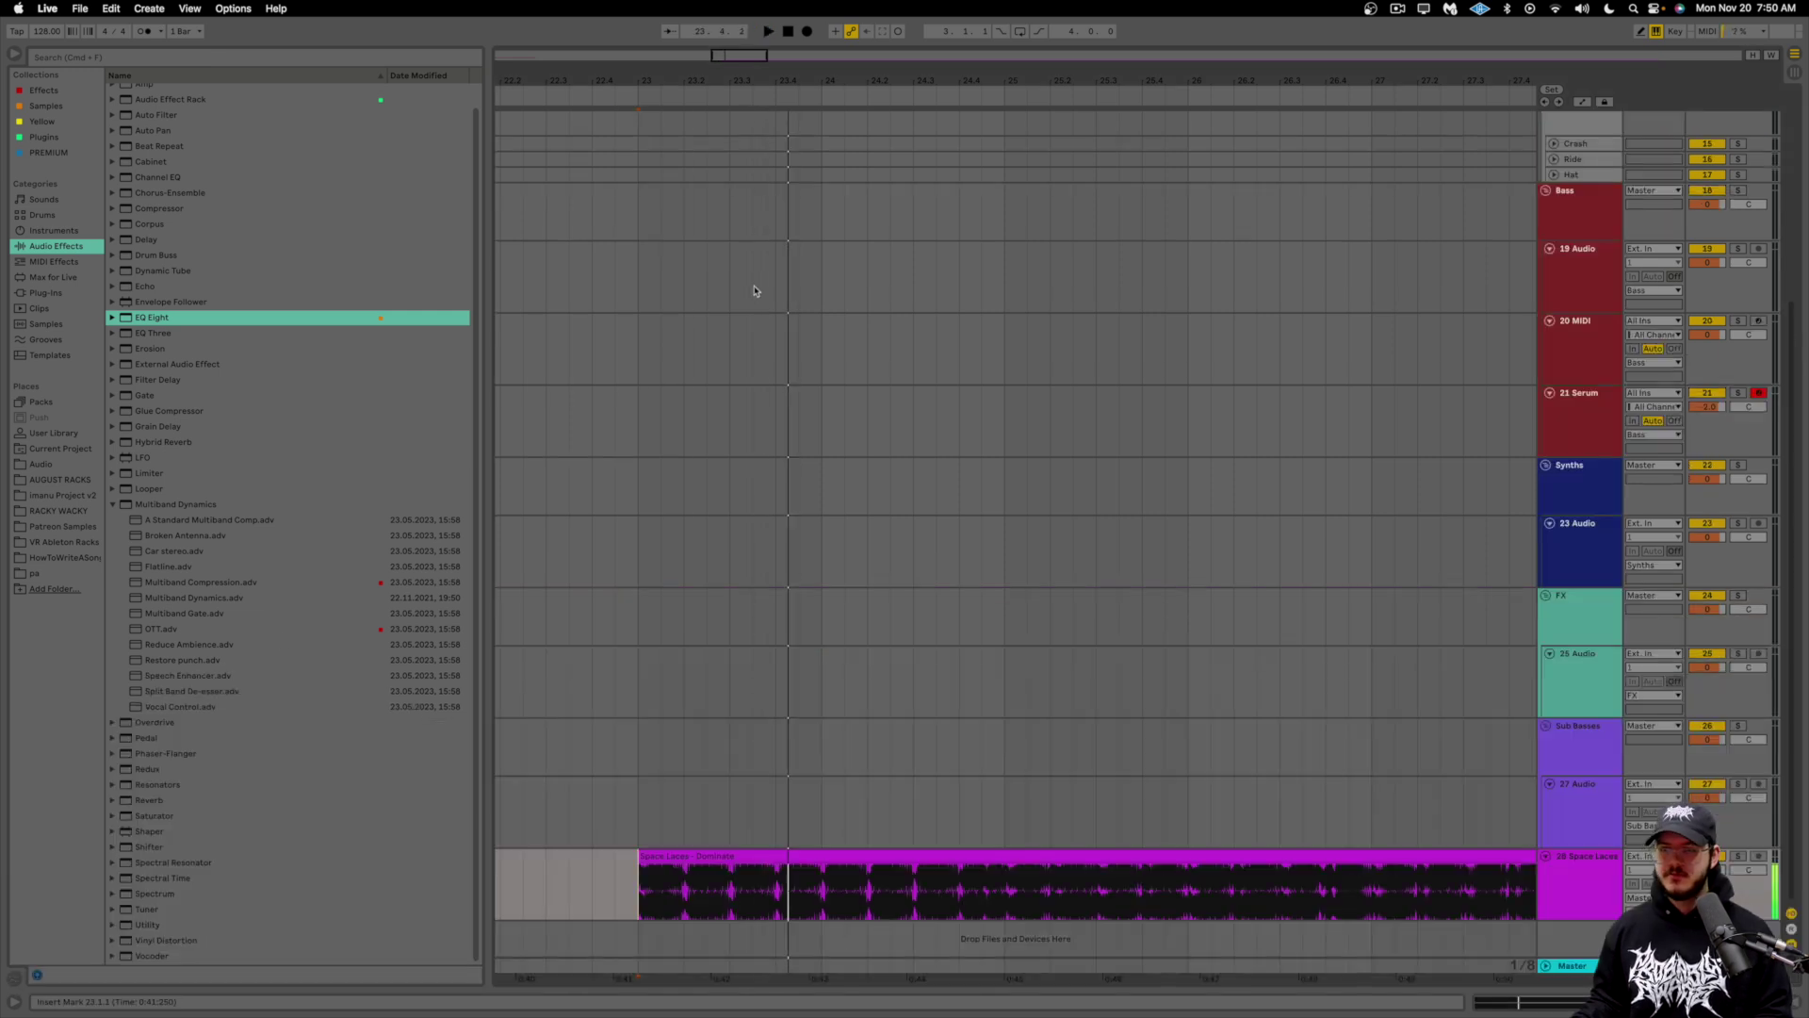
key("space")
left_click_drag(751, 57, 621, 169)
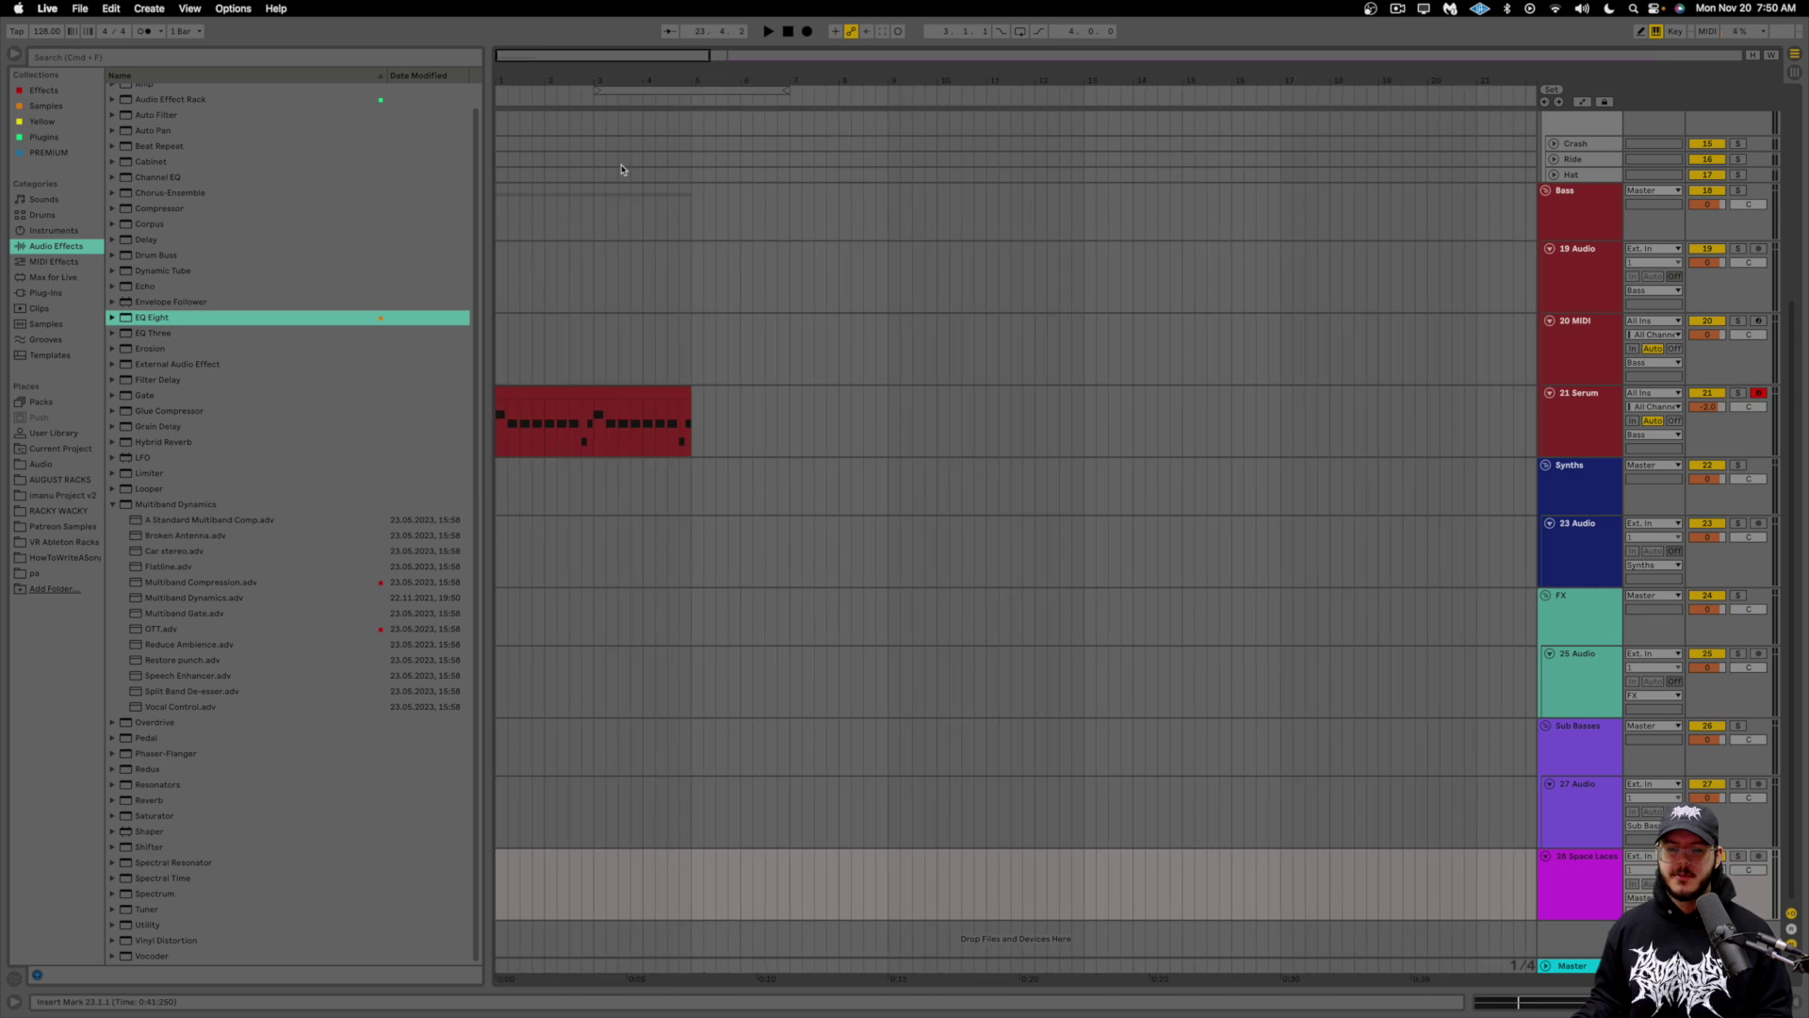
Step: Zoom to the red Serum MIDI clip and play it with Serum's editor open
left_click(513, 451)
key("z")
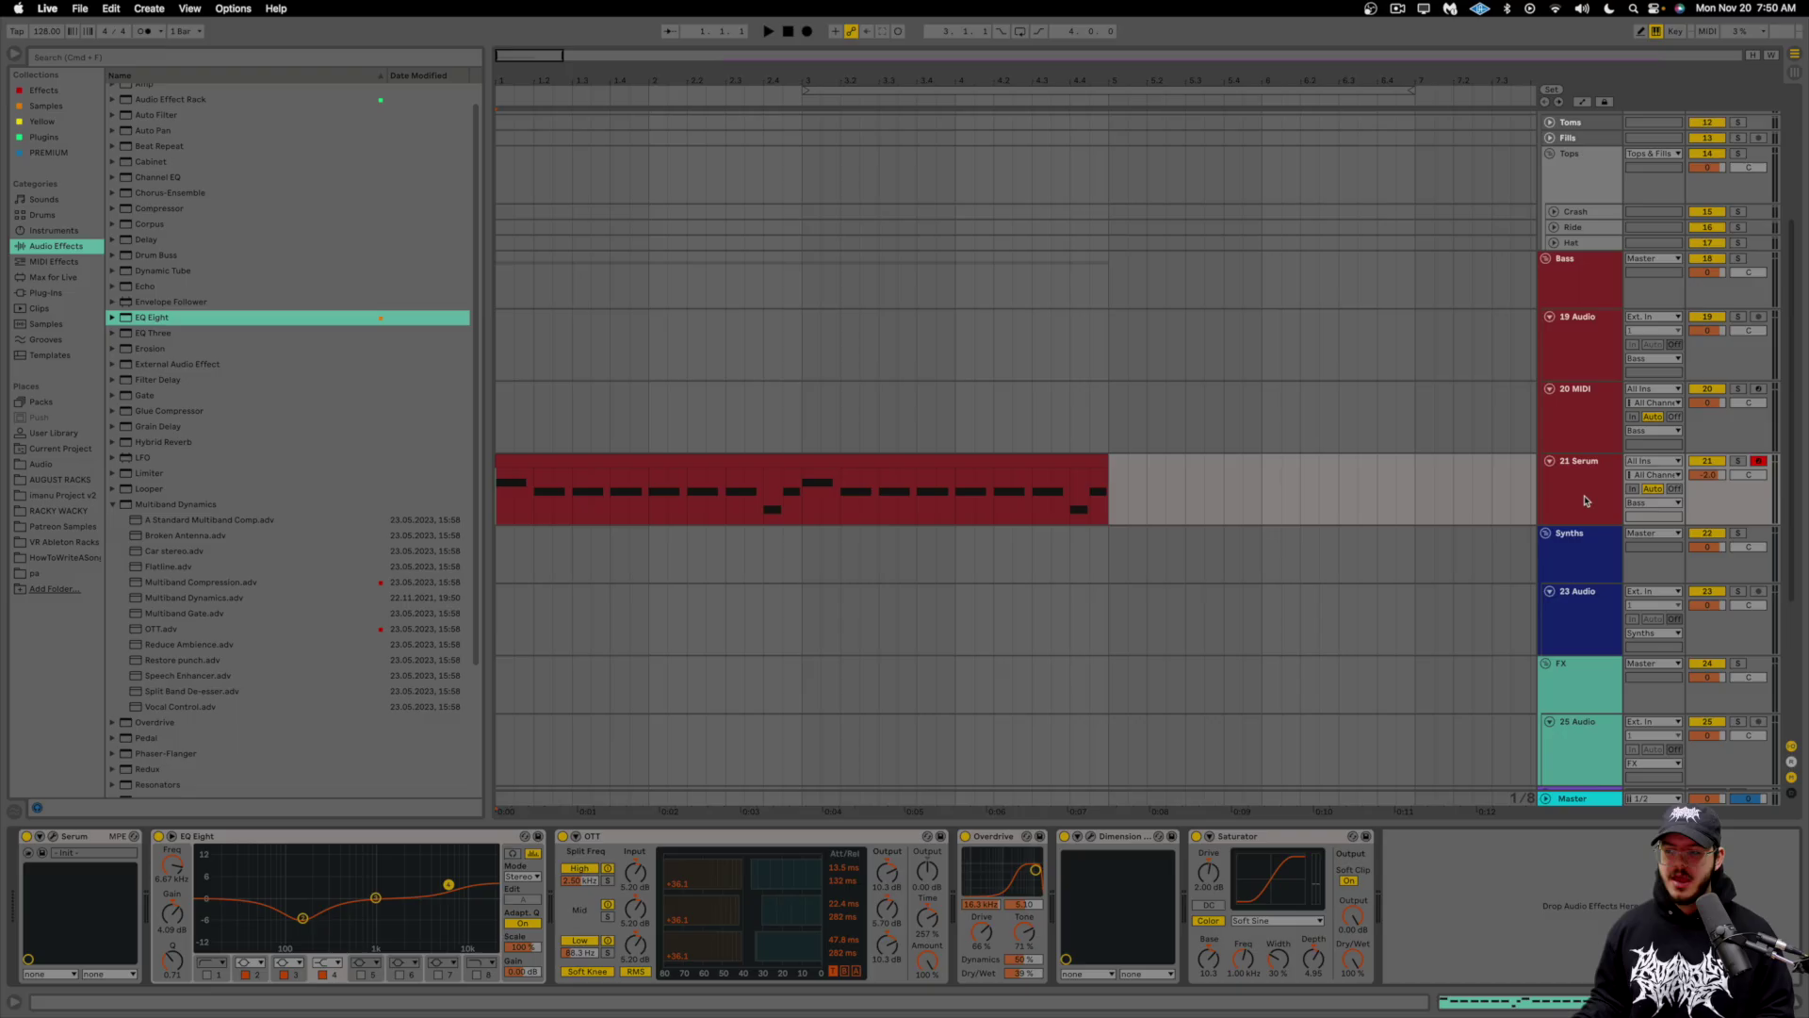
left_click(55, 836)
key("space")
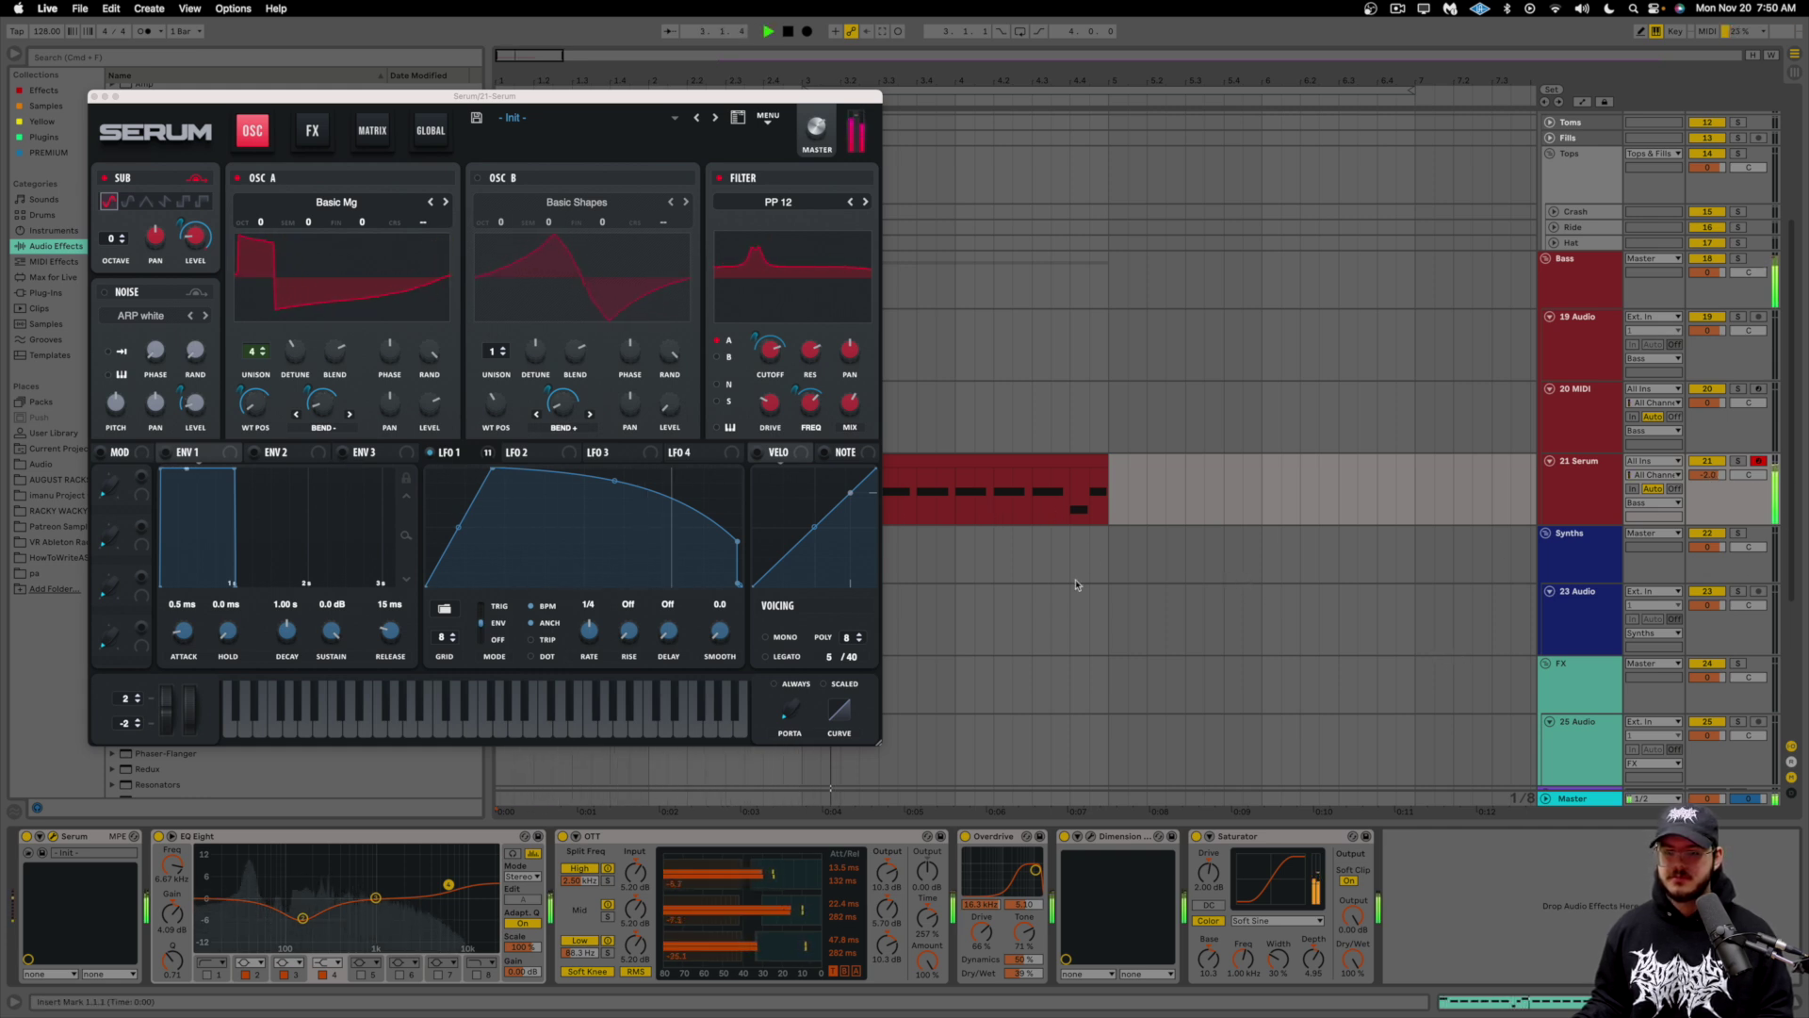
left_click(94, 96)
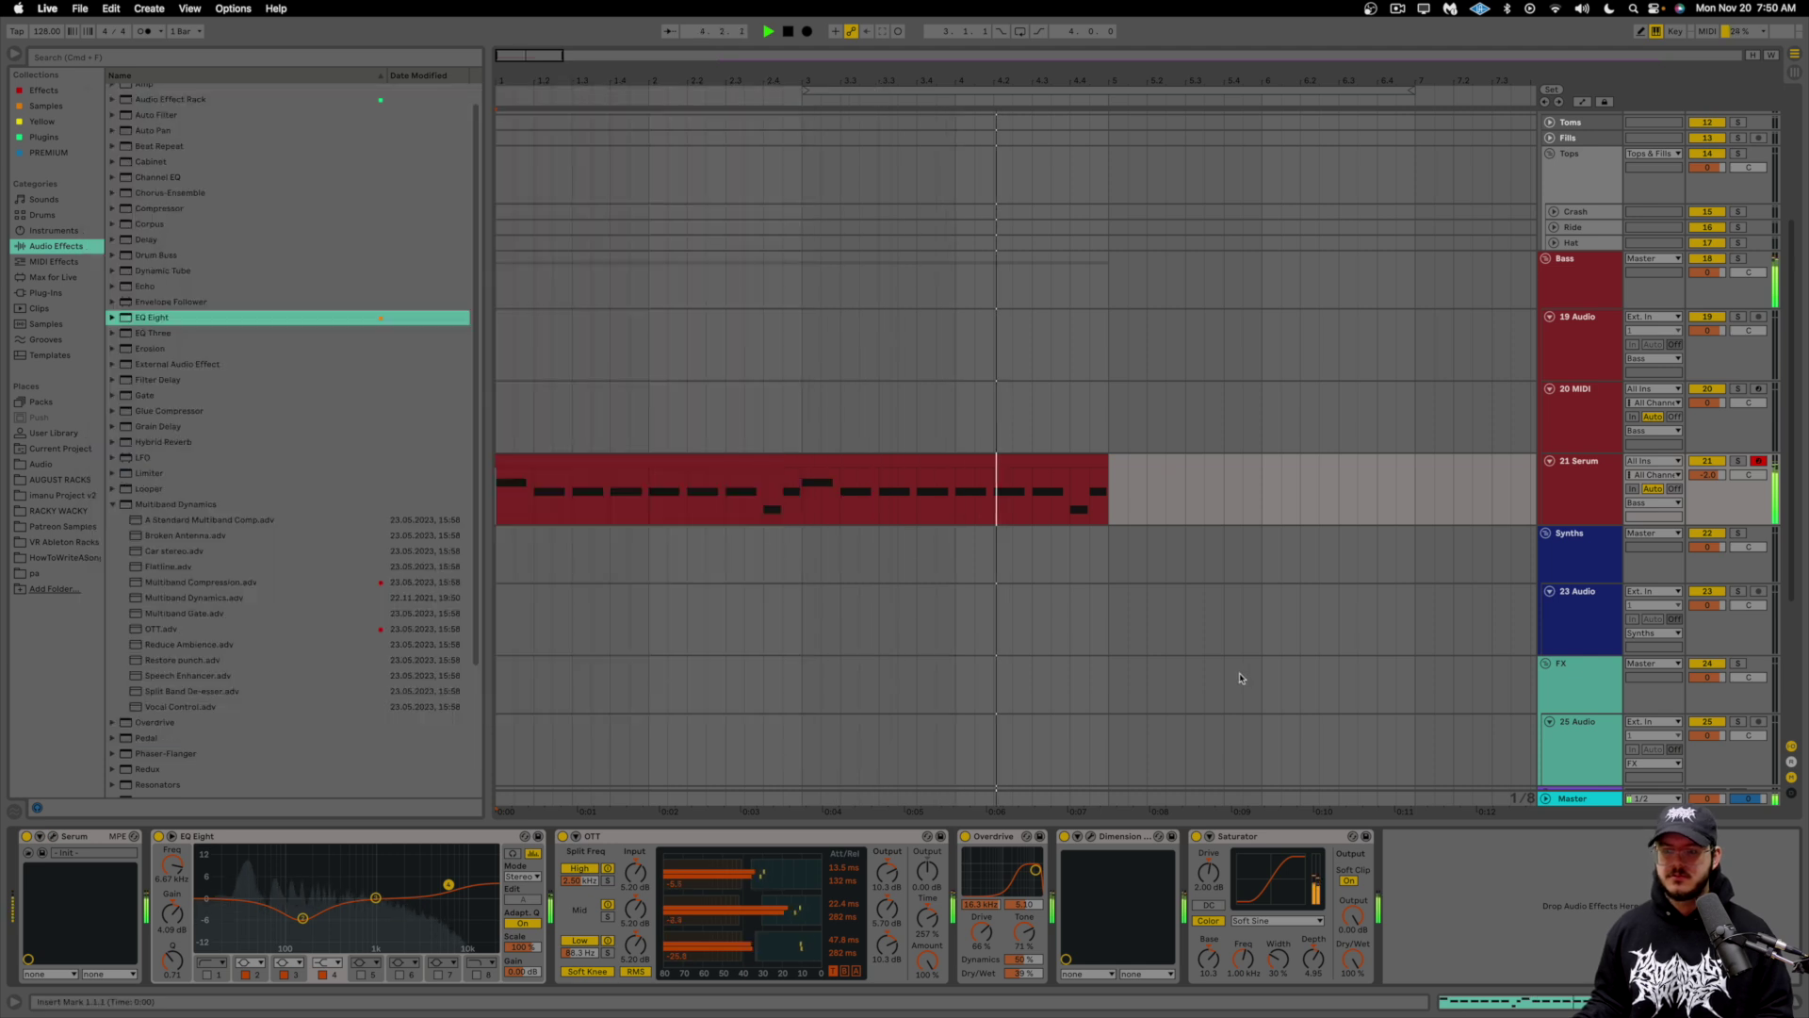
Step: Select the 21 Serum track and show its device chain
key("super+alt+l")
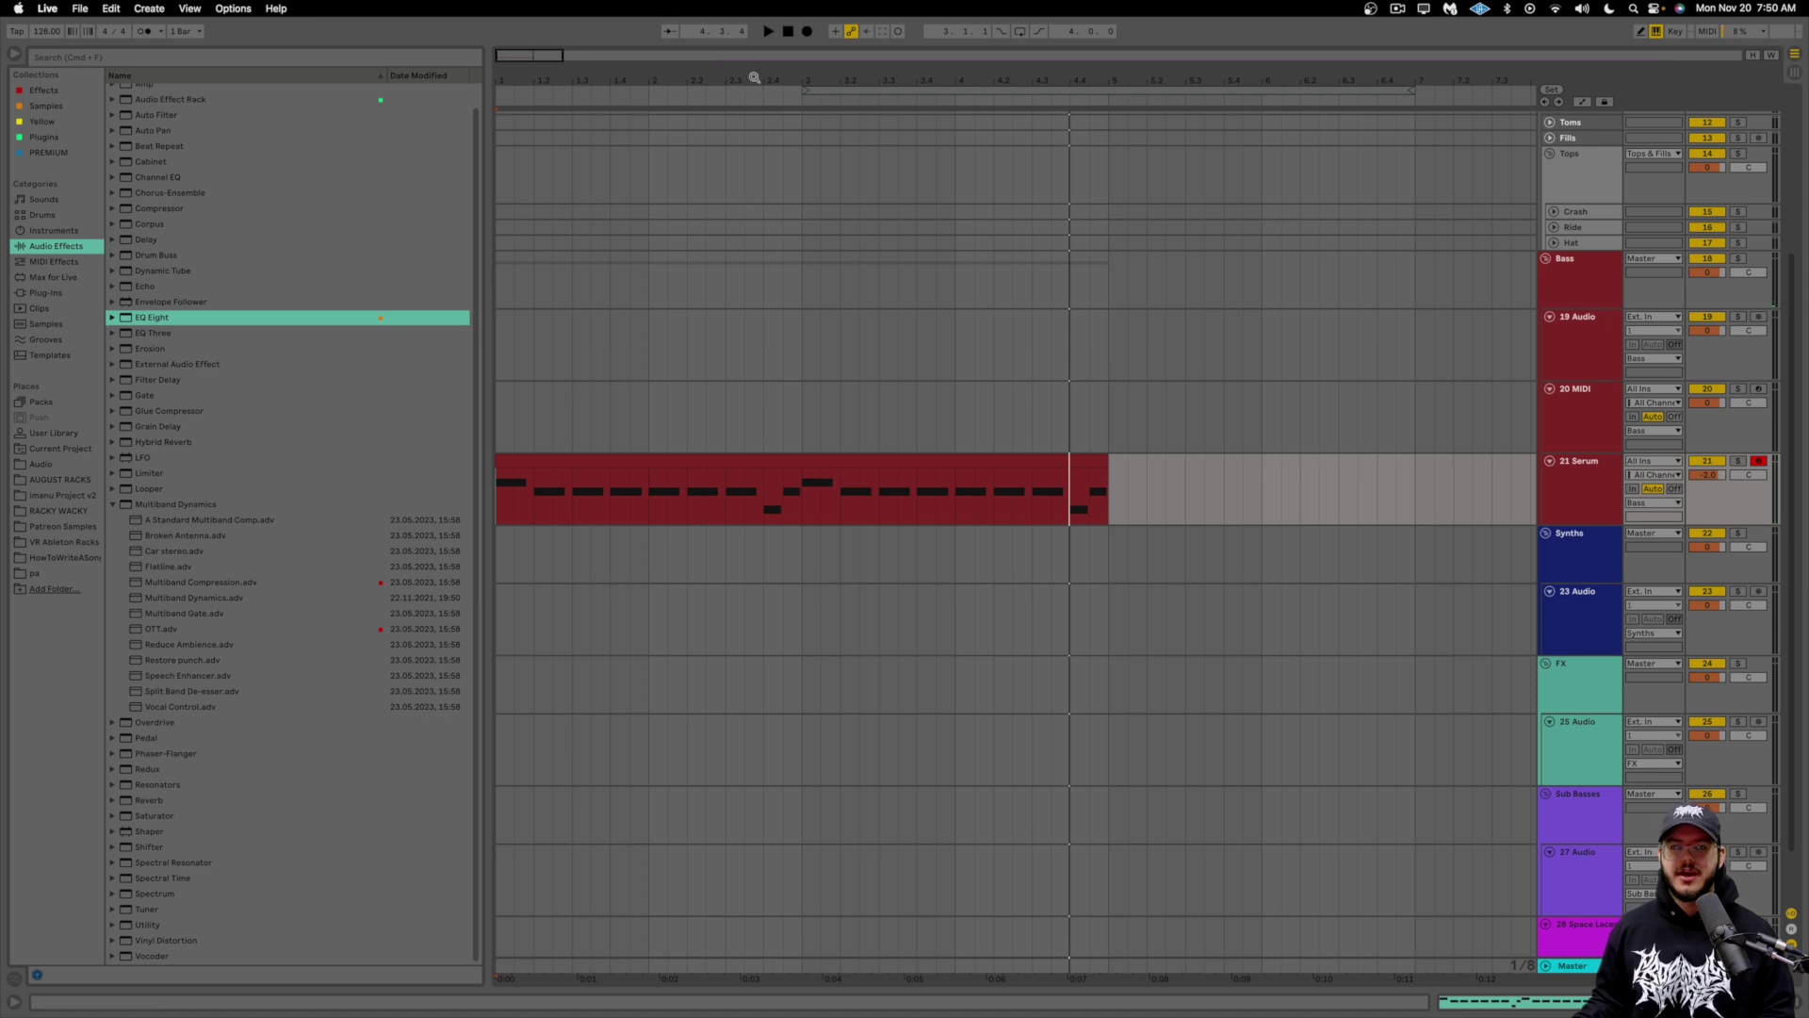
left_click_drag(807, 80, 808, 61)
scroll(1174, 680, "down", 2)
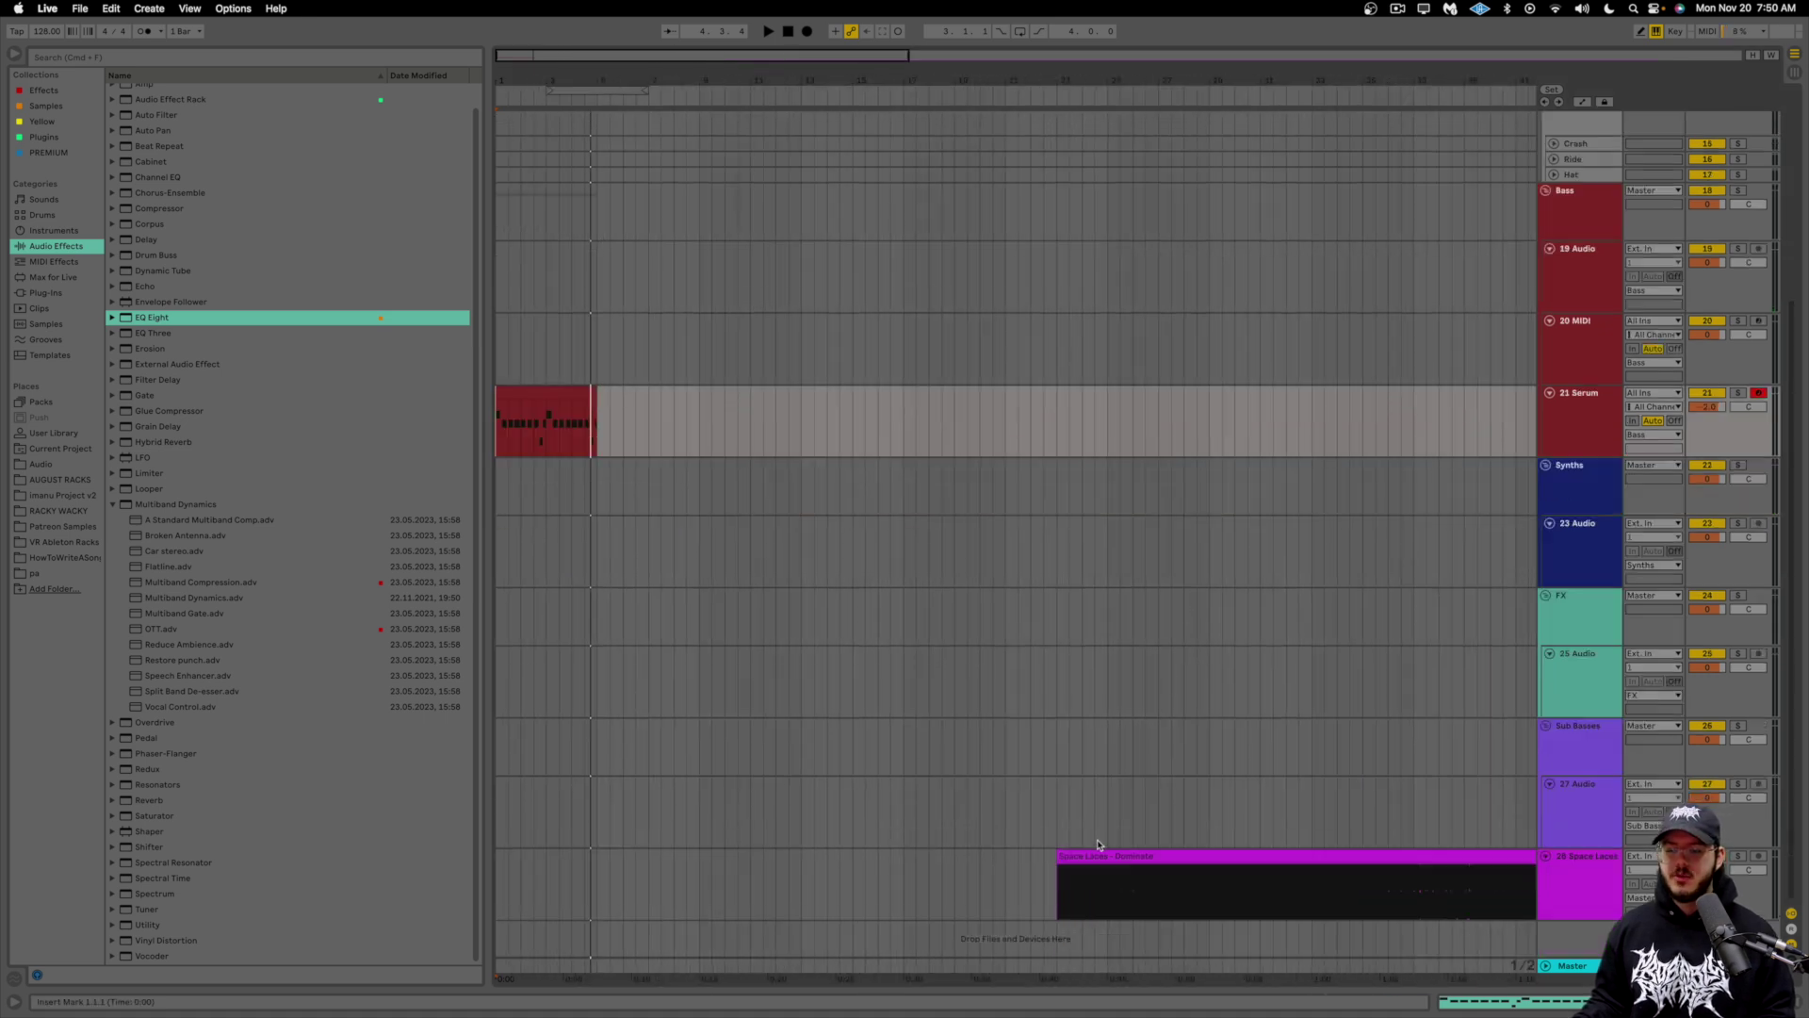
left_click(1572, 447)
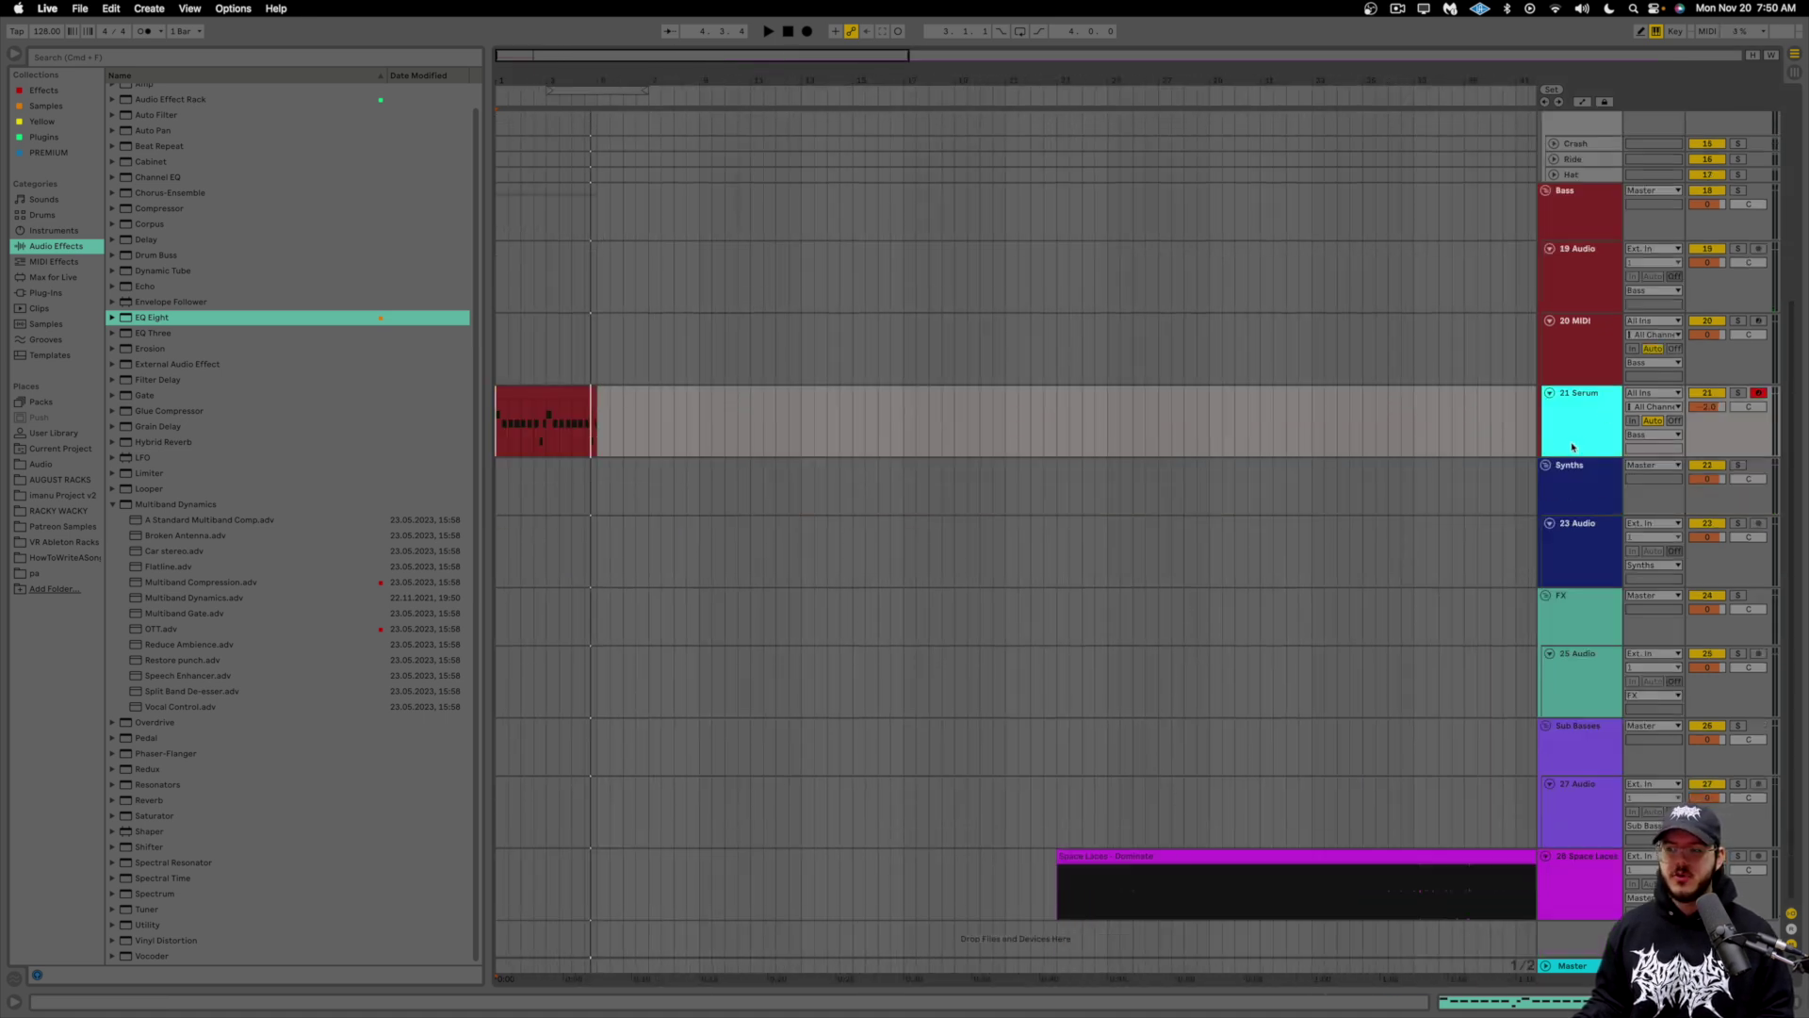
double_click(1572, 446)
scroll(553, 242, "up", 5)
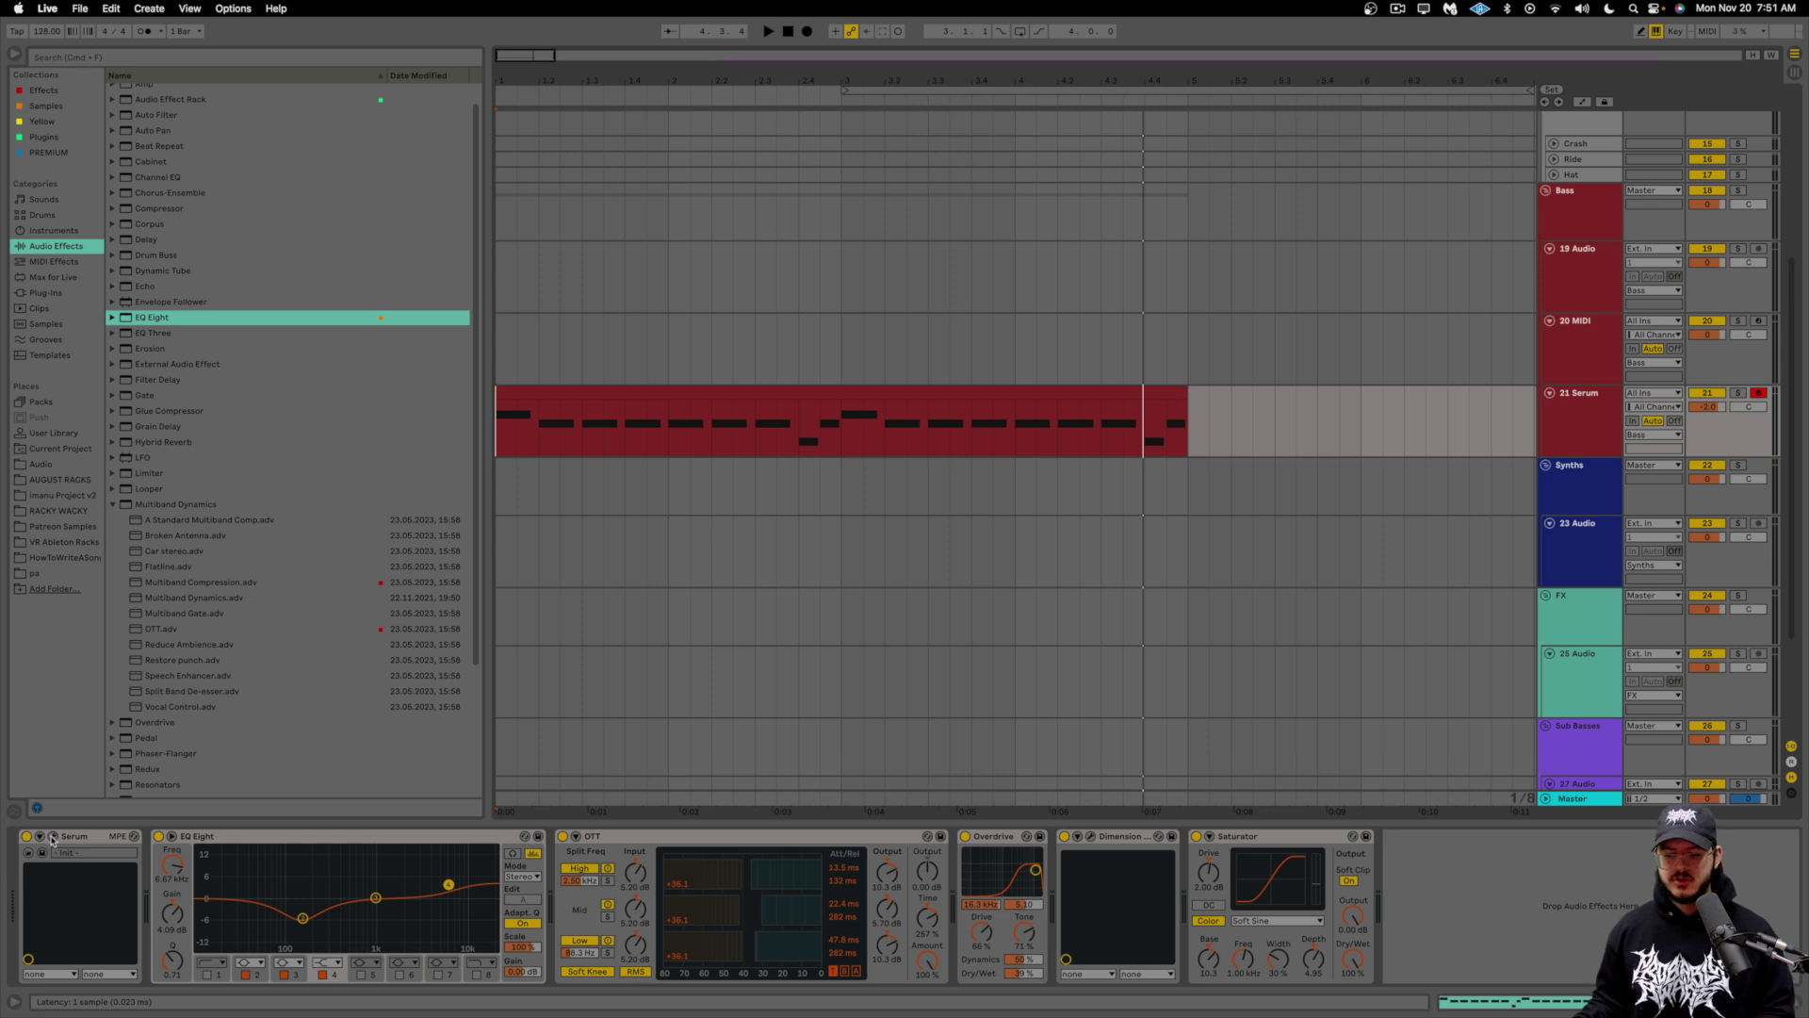
left_click(52, 837)
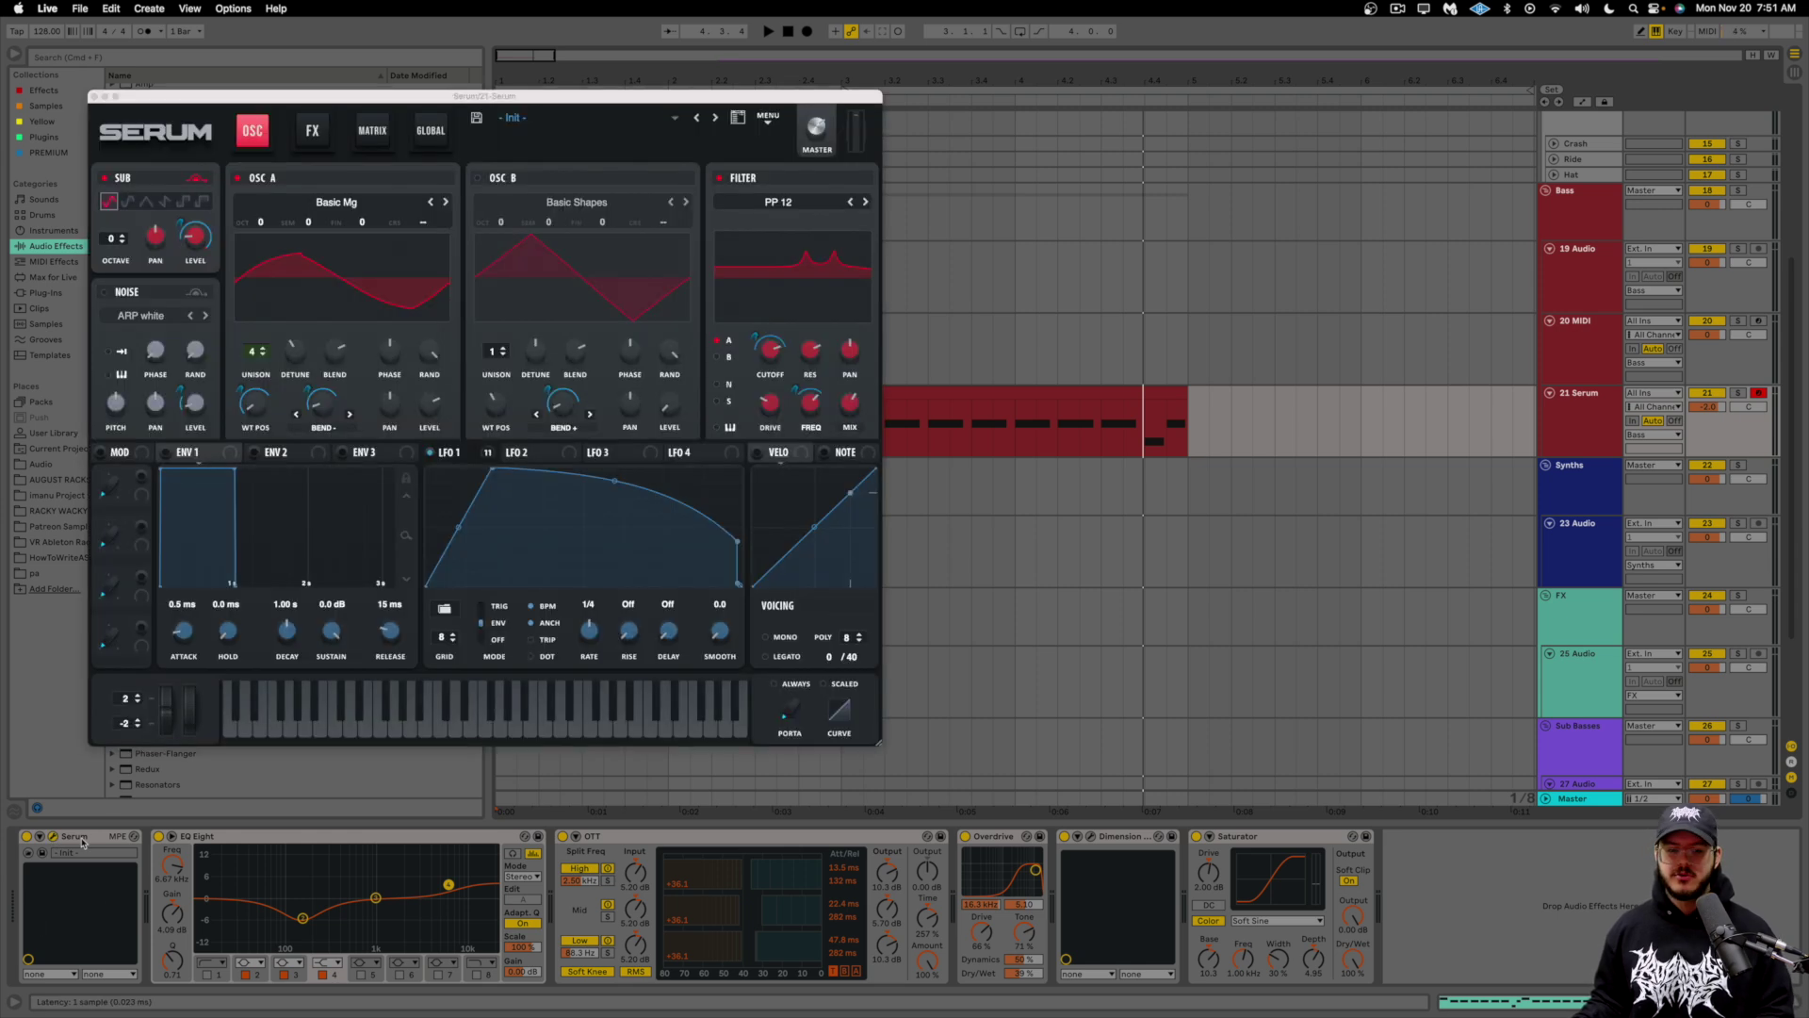
left_click_drag(254, 96, 751, 108)
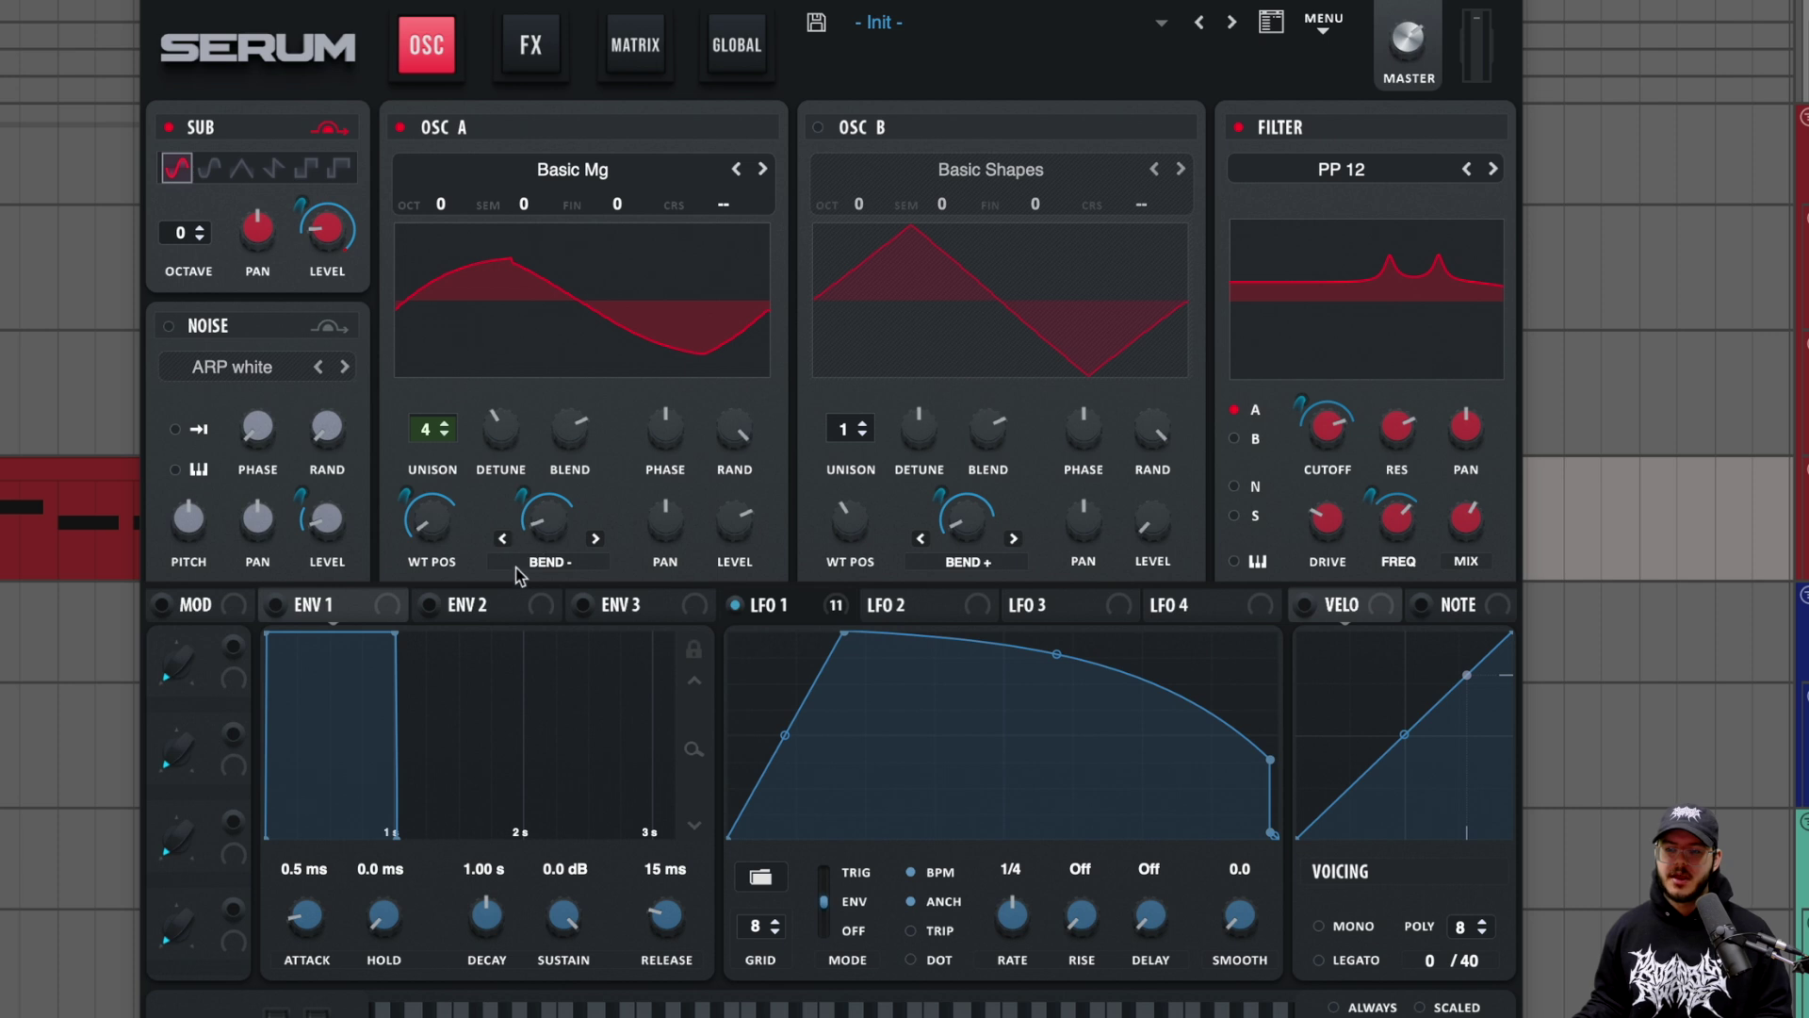
mouse_move(531, 549)
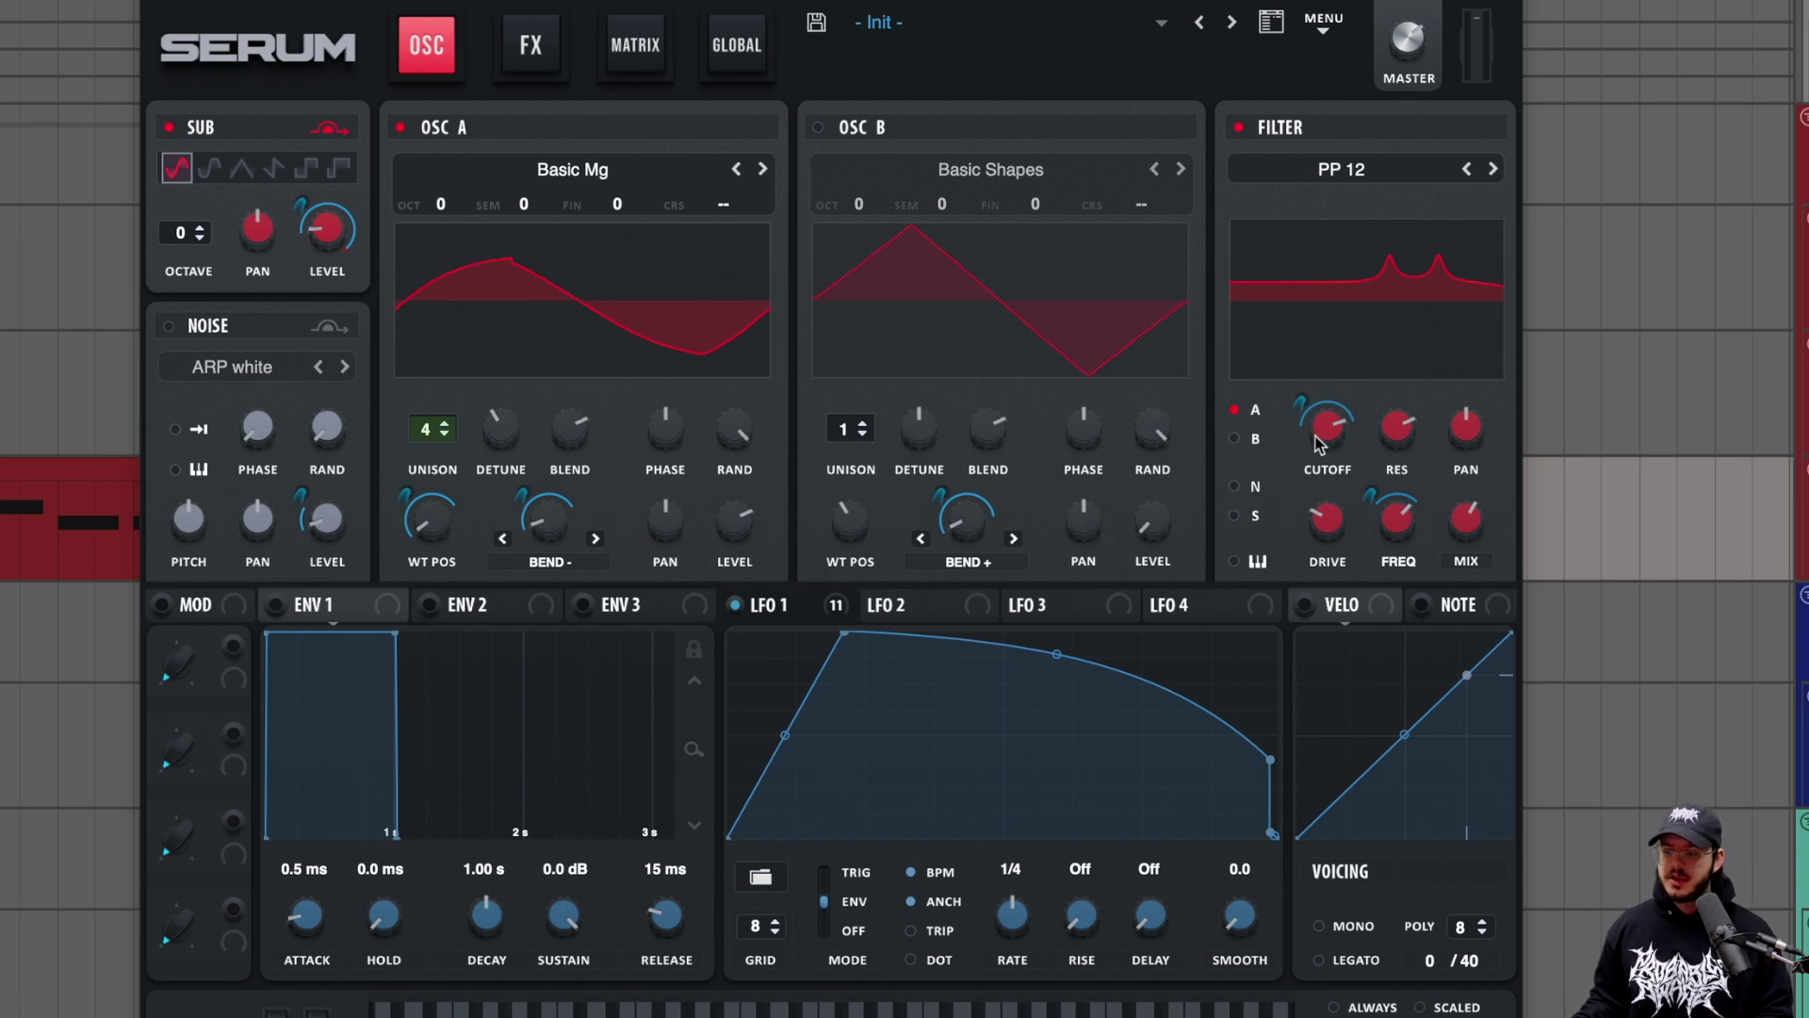
mouse_move(1304, 442)
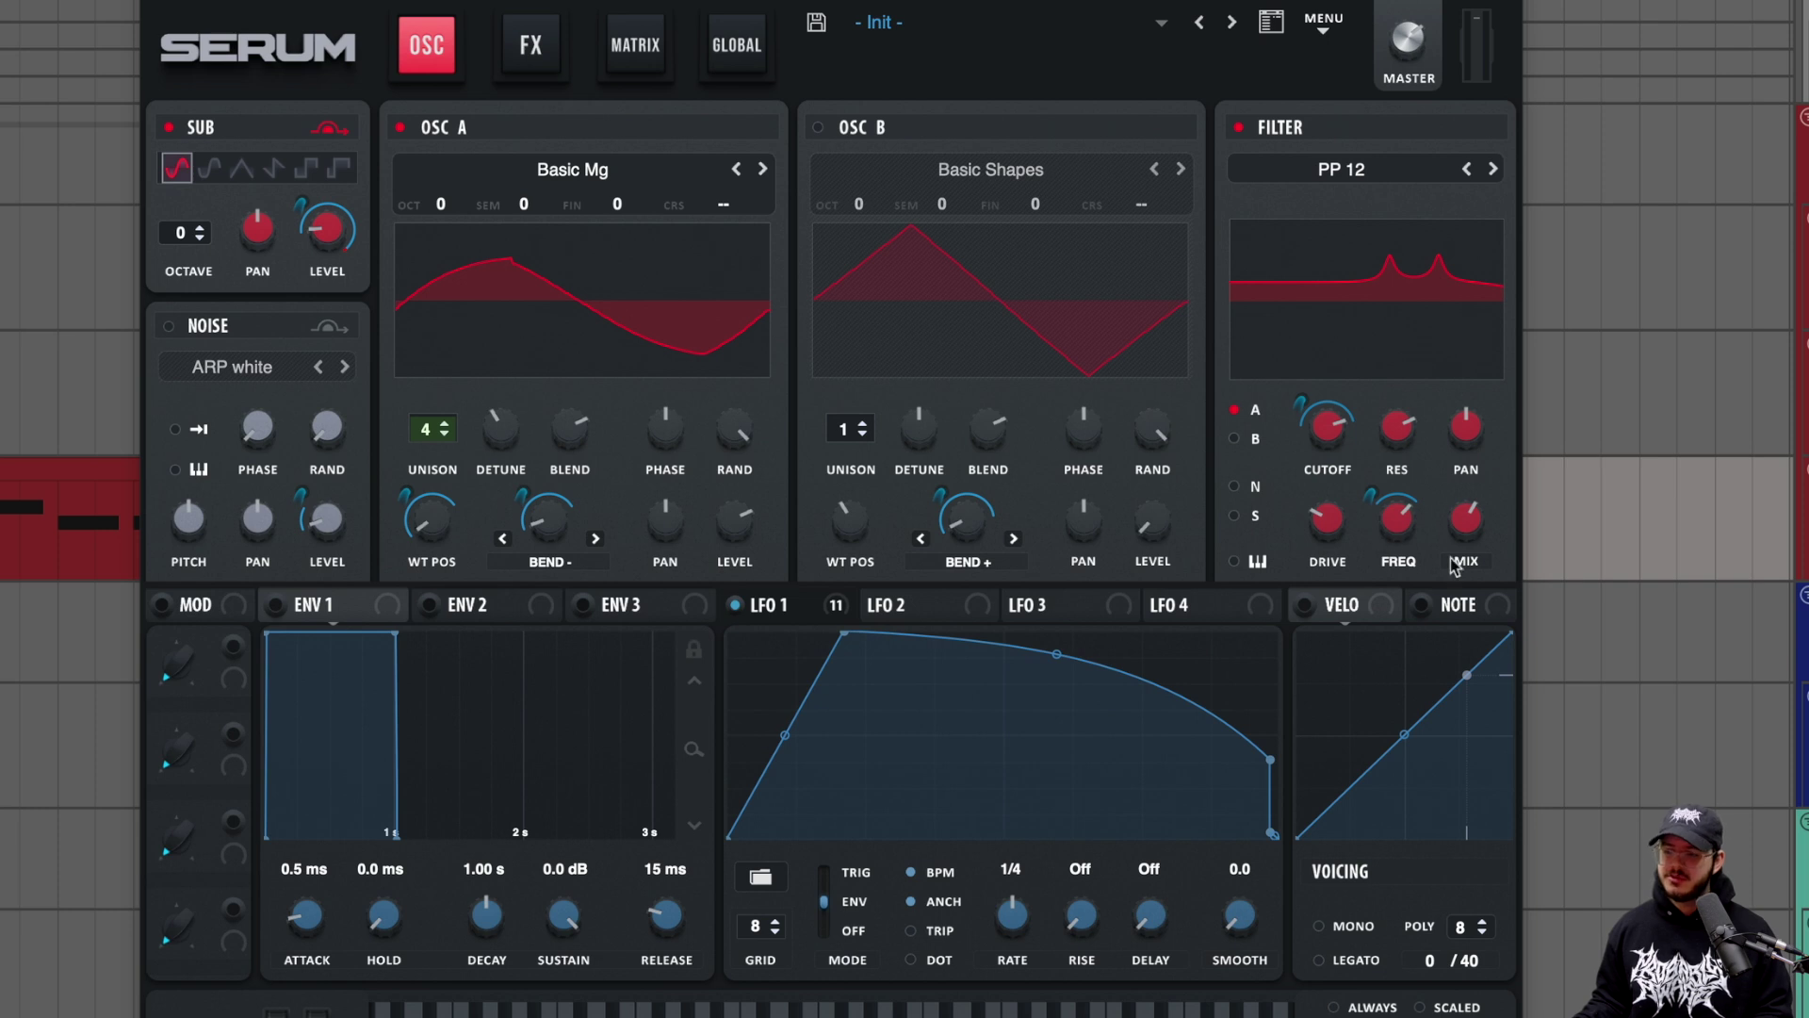
mouse_move(1473, 535)
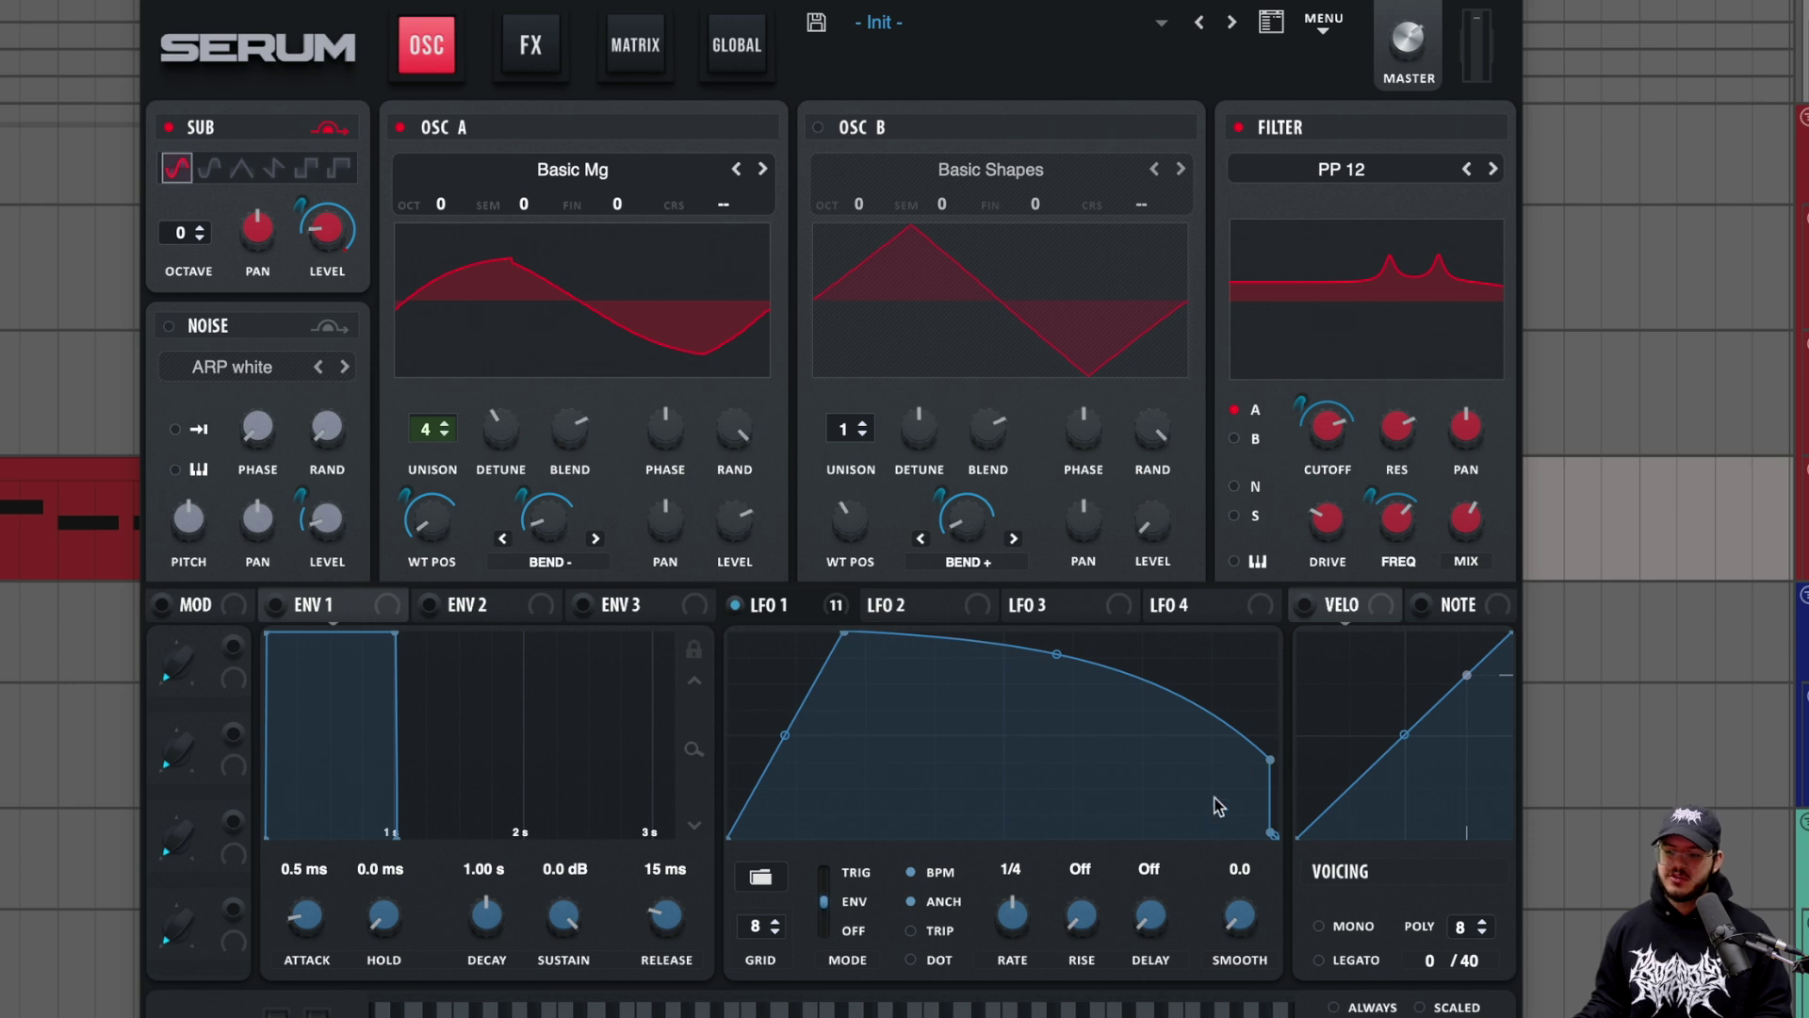
Step: Pull LFO 1's end point down to zero, then raise the curve's tail slightly
left_click_drag(1271, 759, 1270, 833)
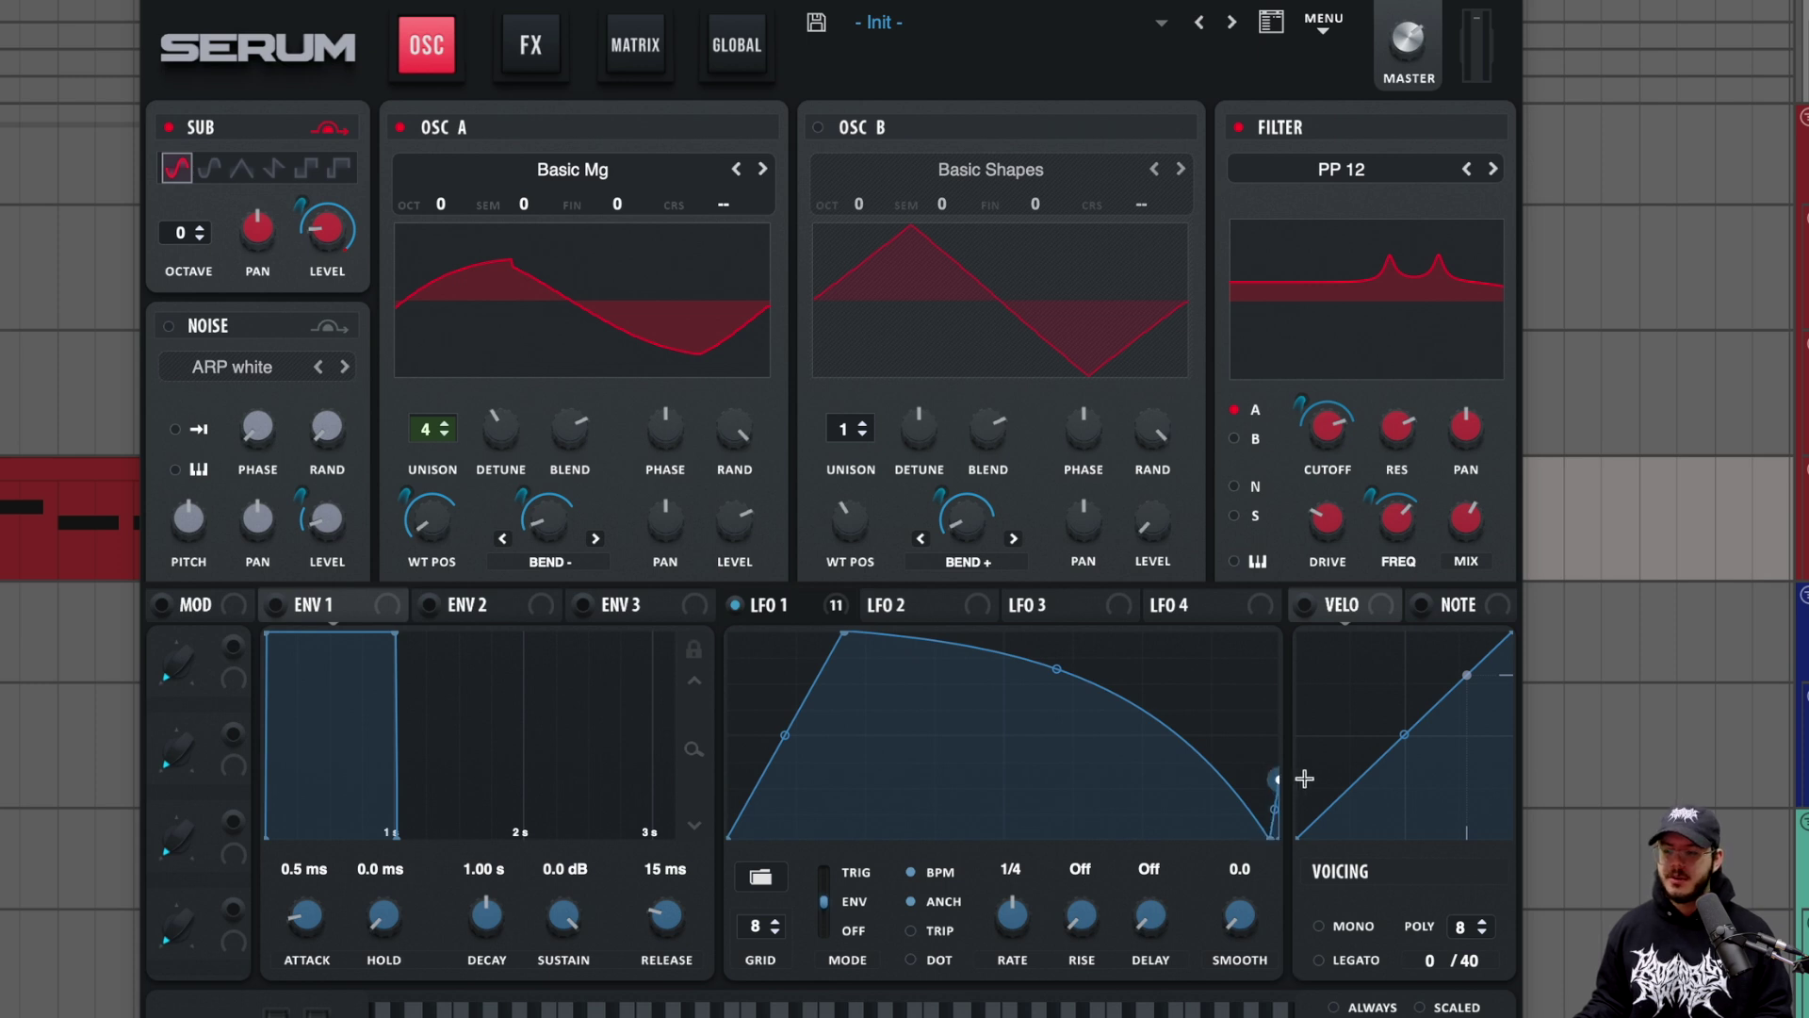
left_click_drag(1264, 838, 1261, 791)
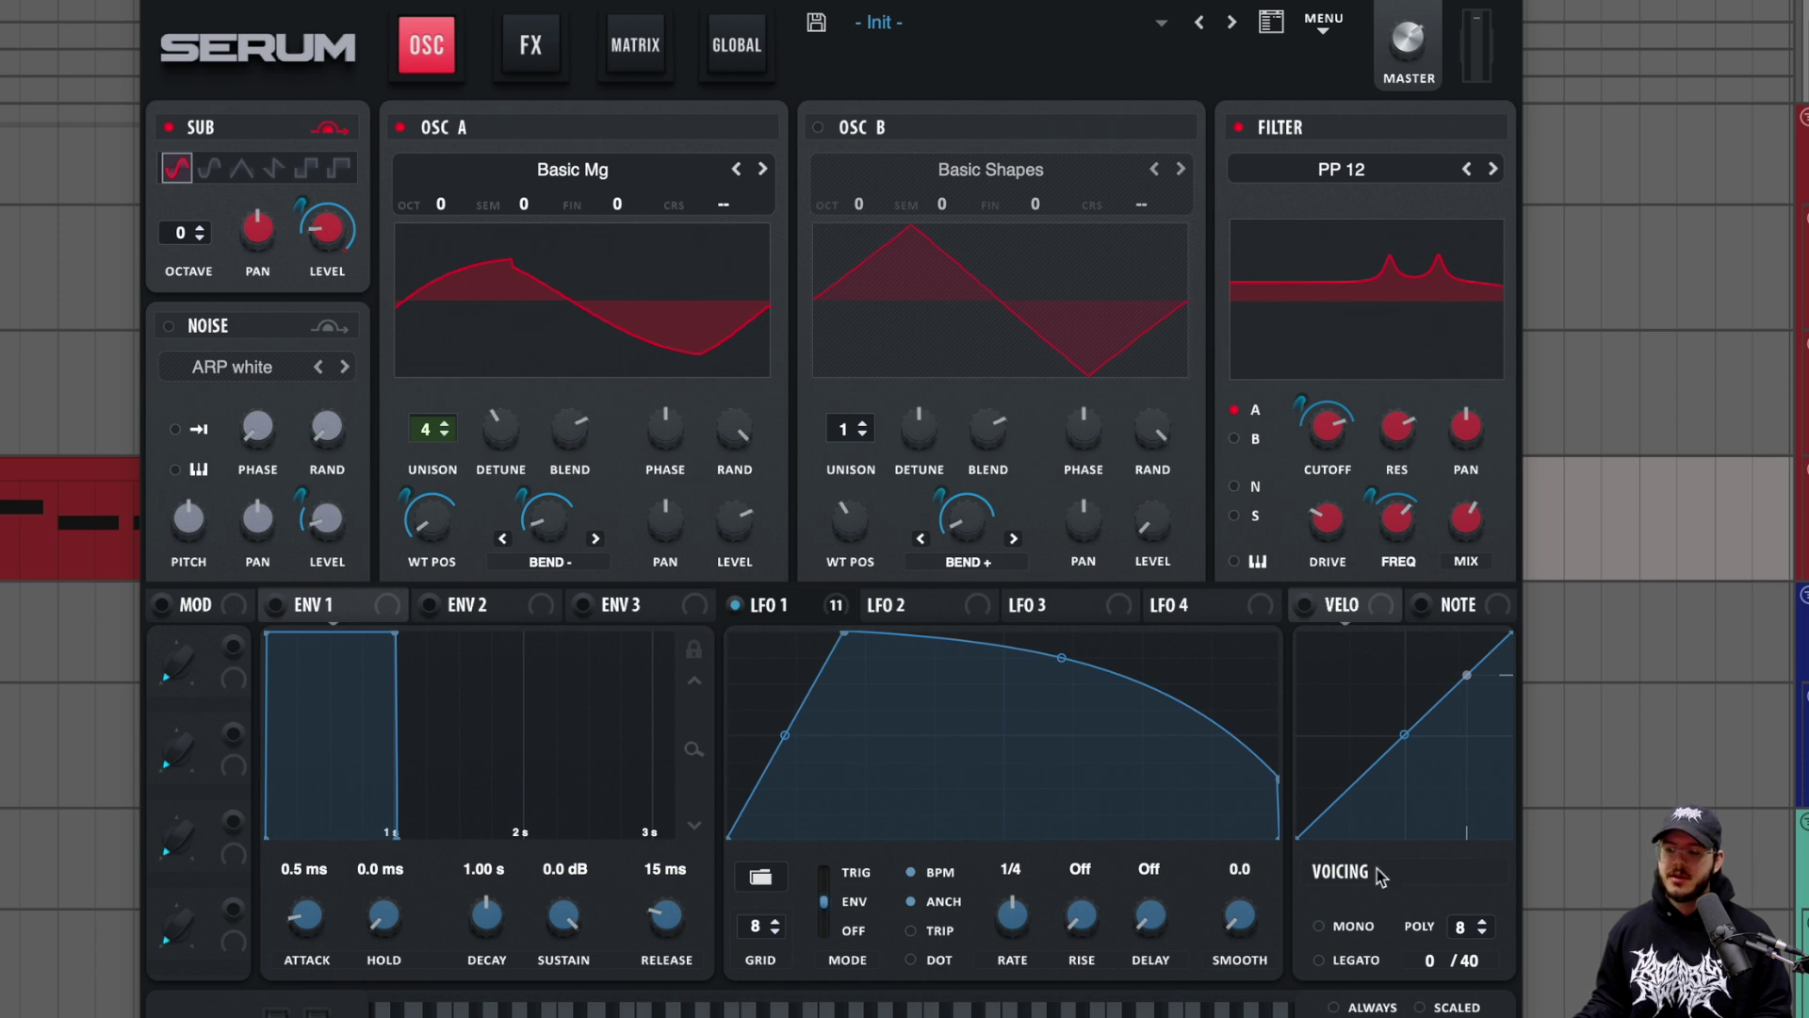
left_click_drag(1282, 778, 1280, 765)
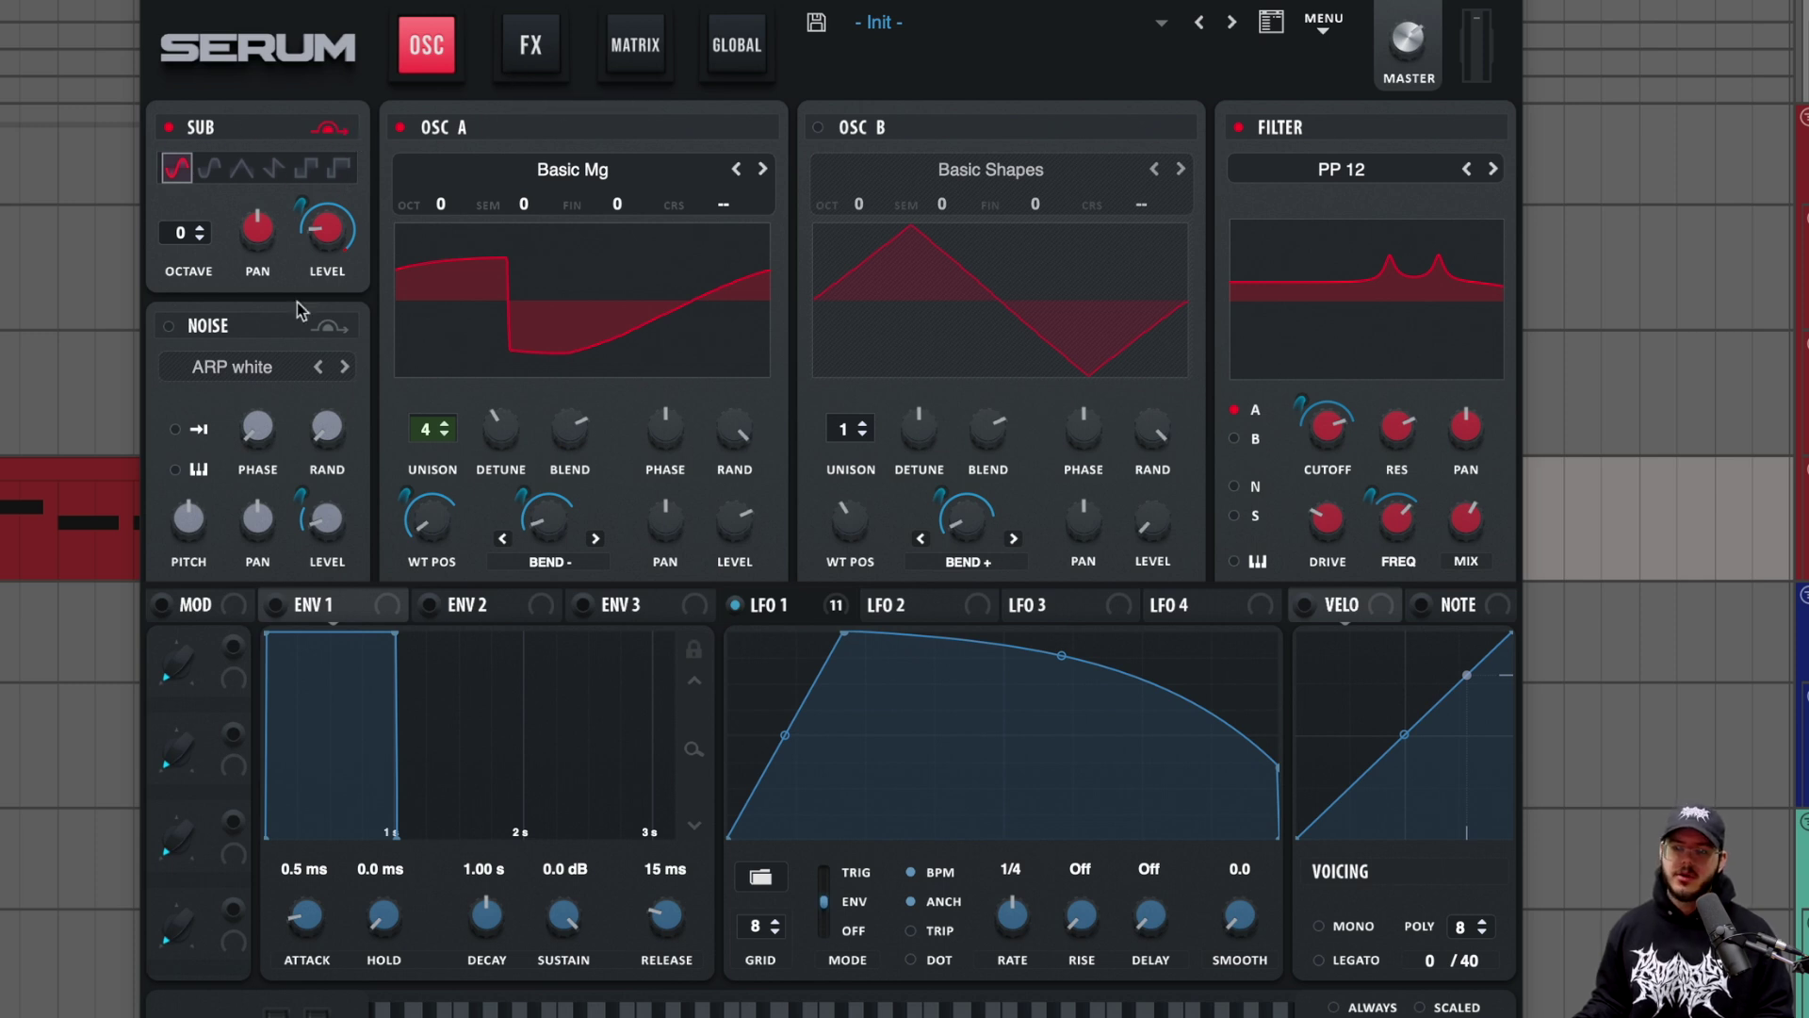
Step: Show Serum's FX page with Hyper/Dimension, EQ and the L/B/H 12 filter
left_click(551, 73)
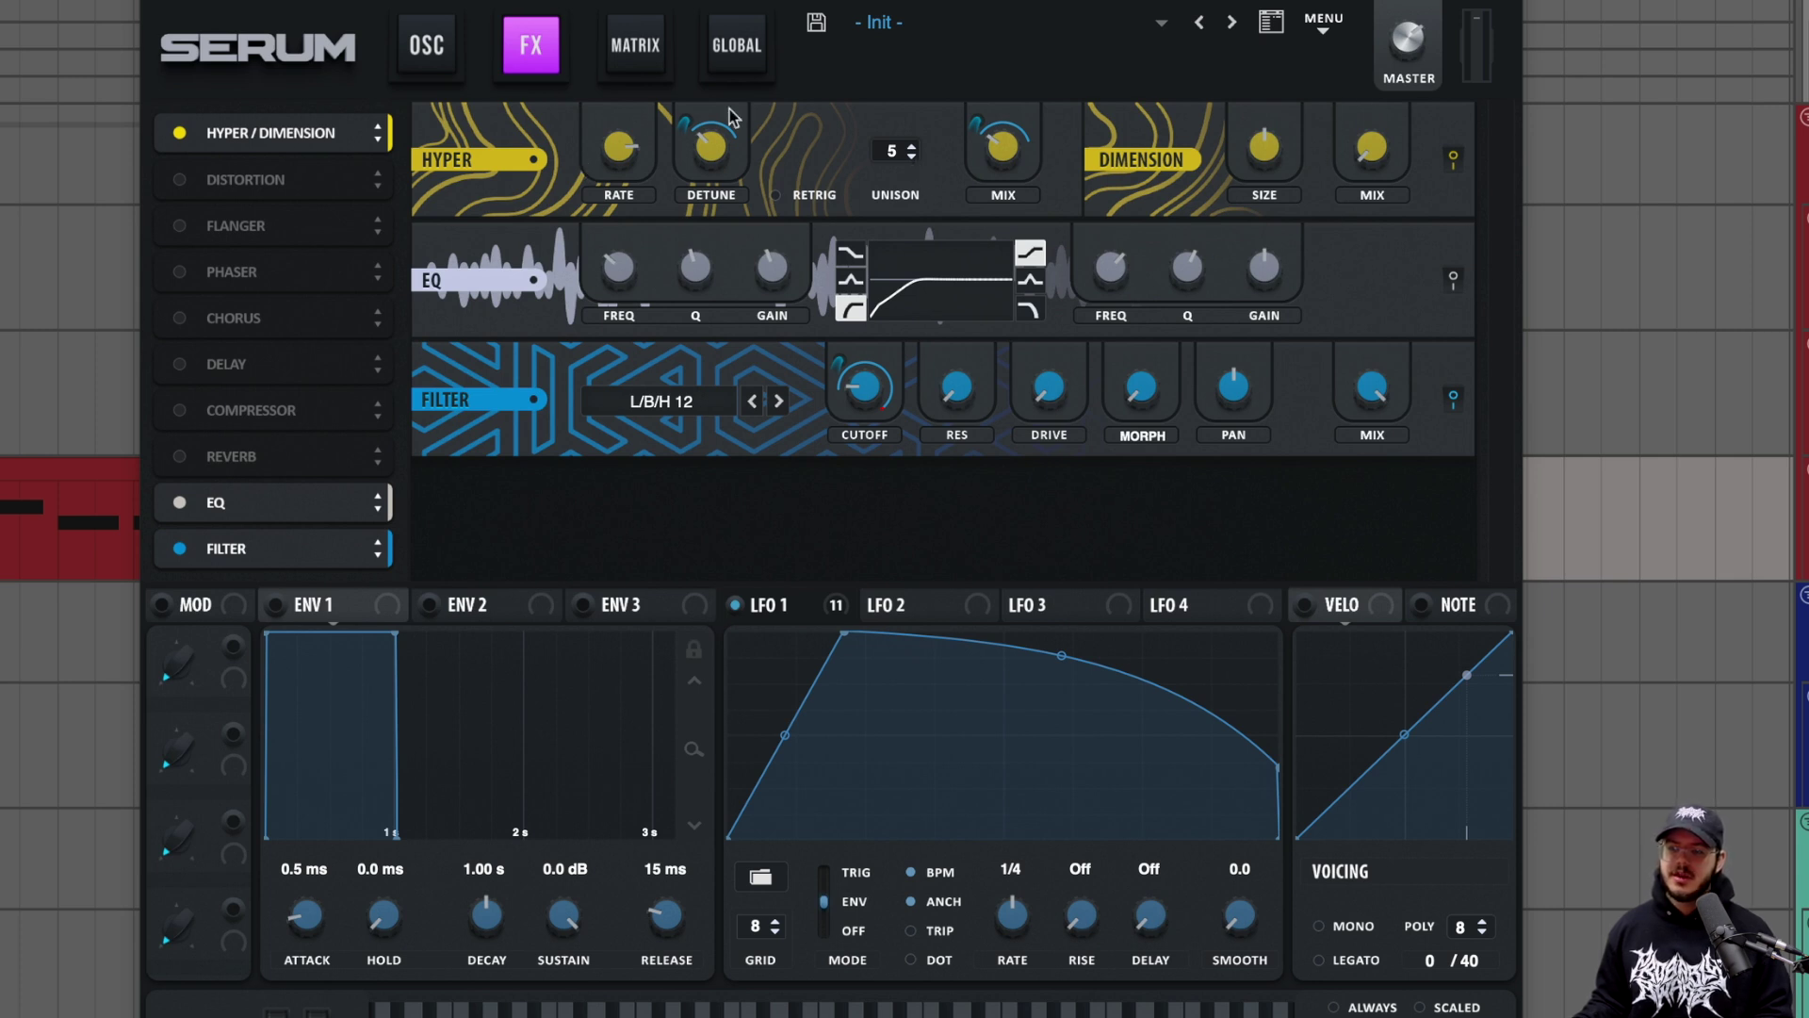
mouse_move(633, 162)
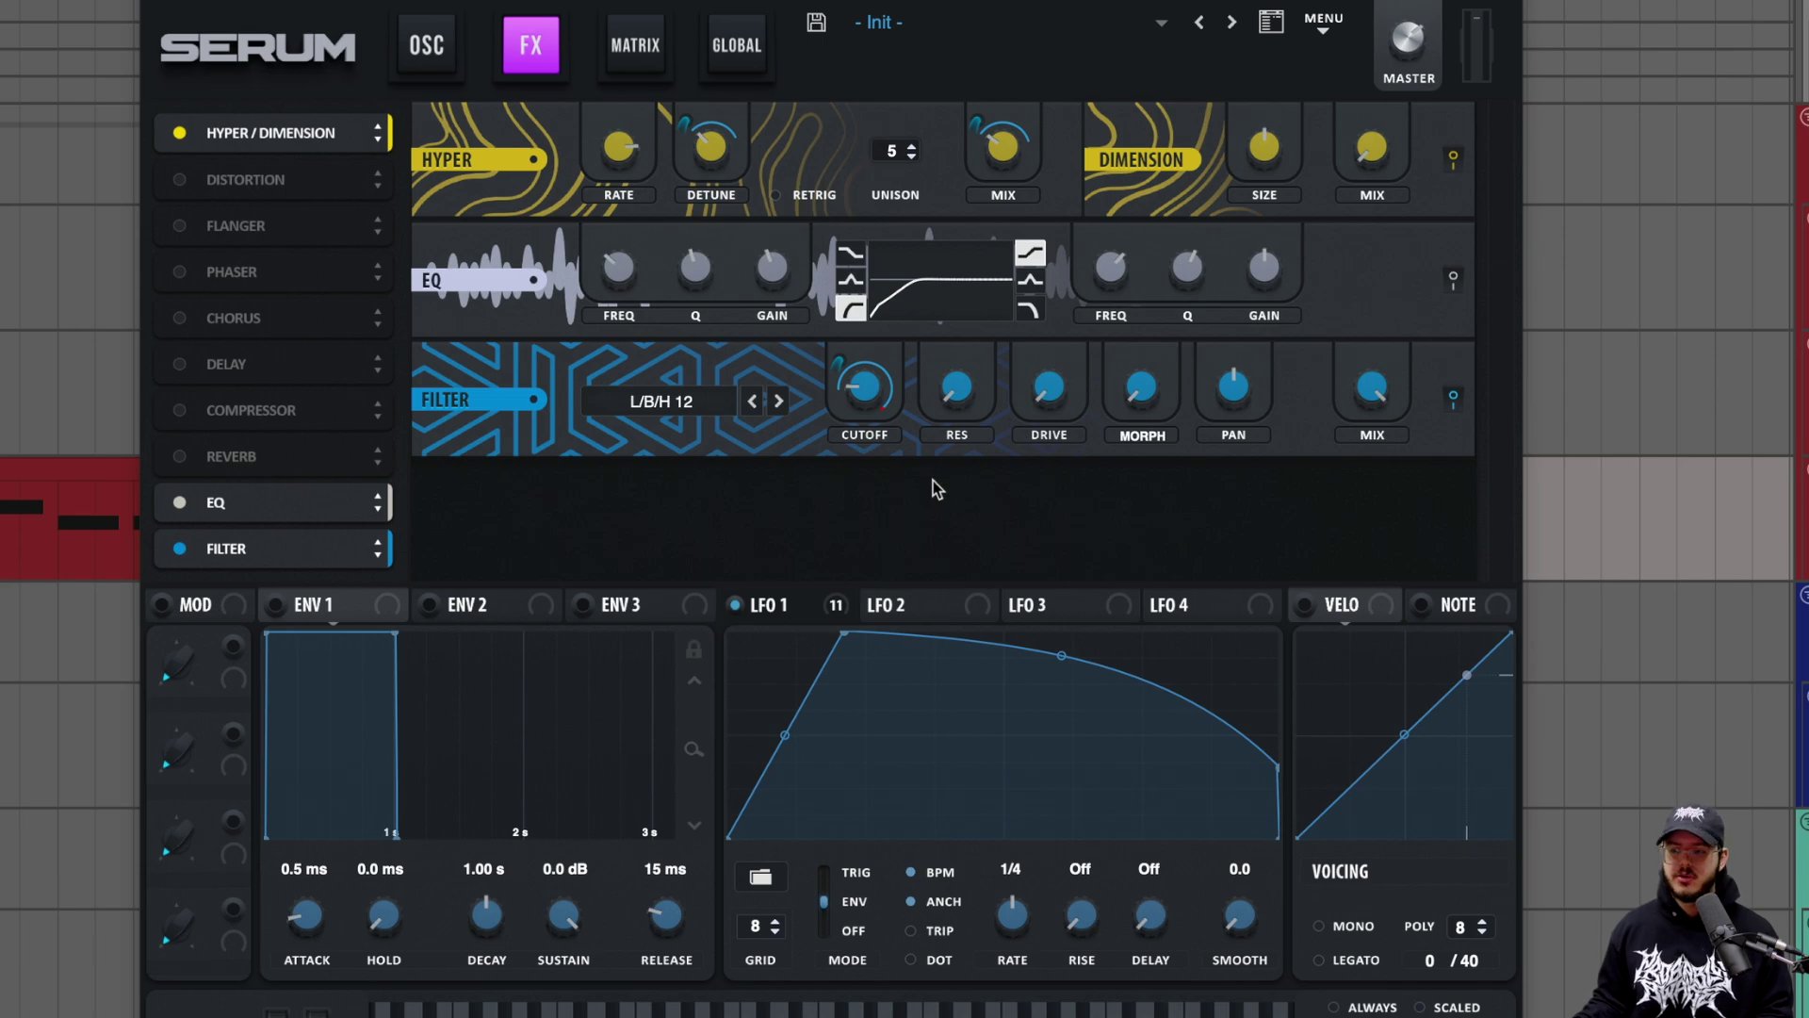
Step: Close Serum, select EQ Eight's 150 Hz cut band, A/B EQ Eight off and on, and return to the start
key("ctrl+alt+p")
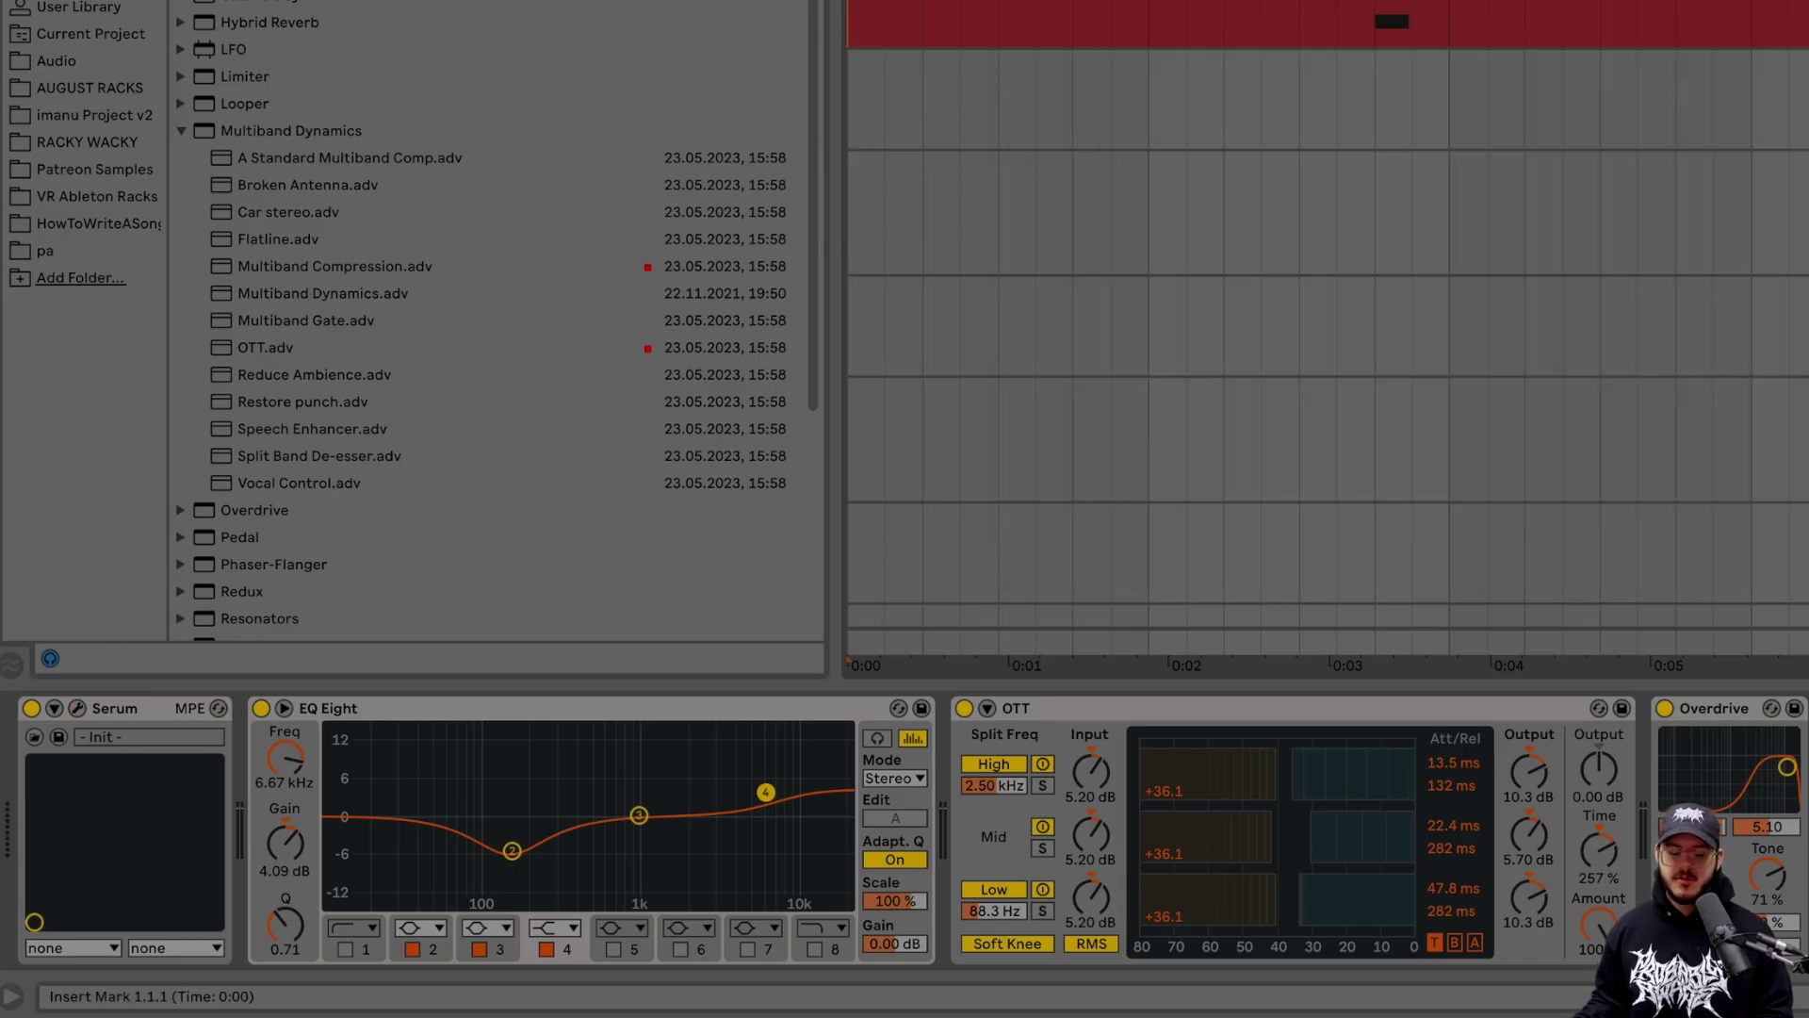
left_click(512, 851)
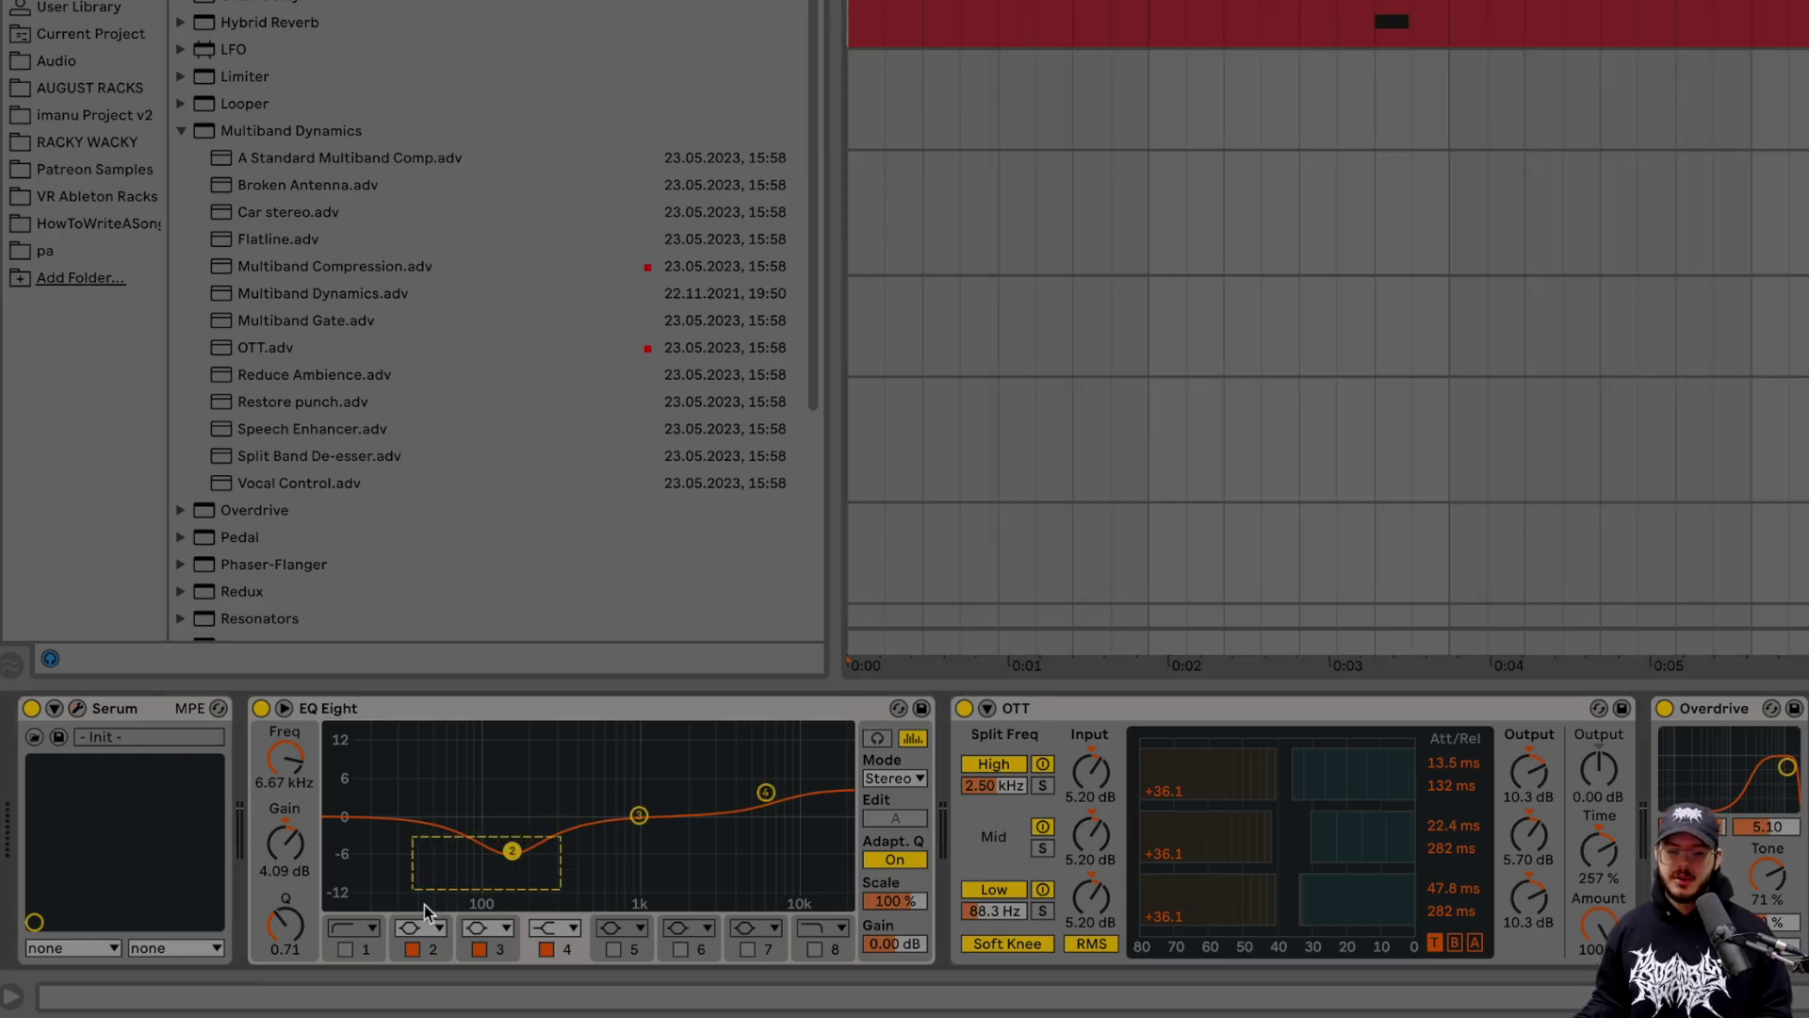
left_click(262, 709)
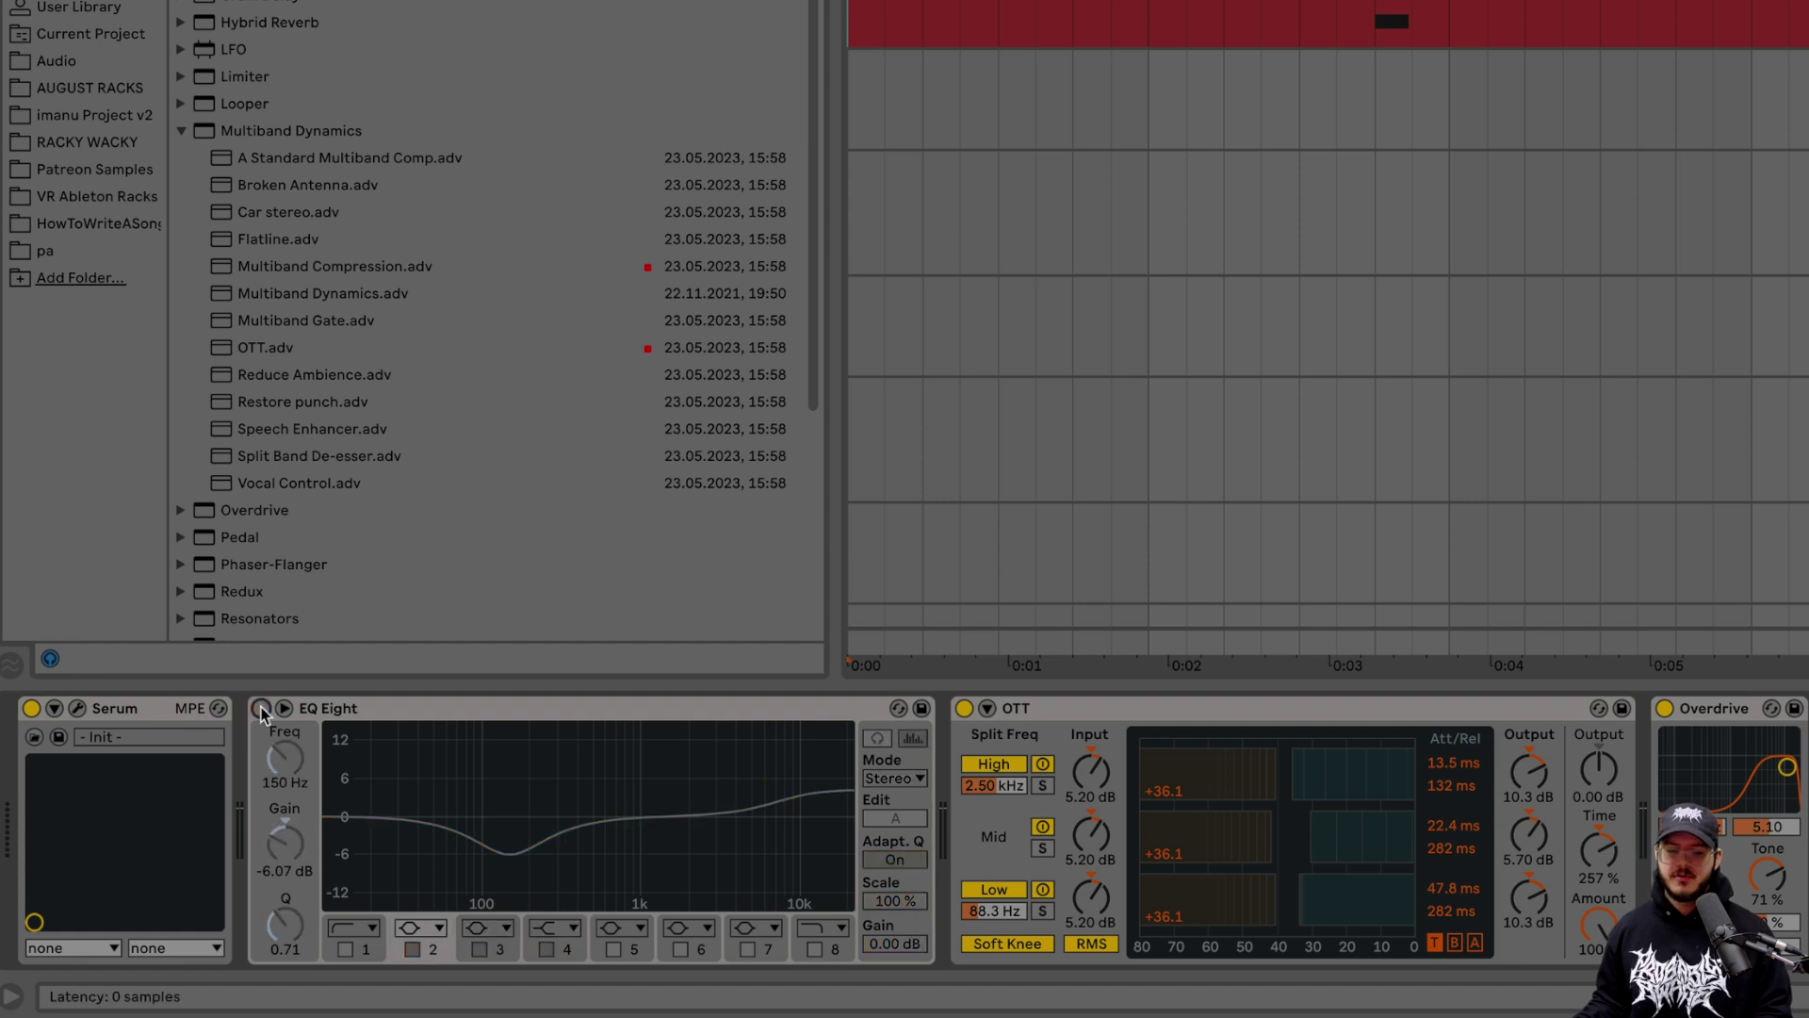
left_click(261, 709)
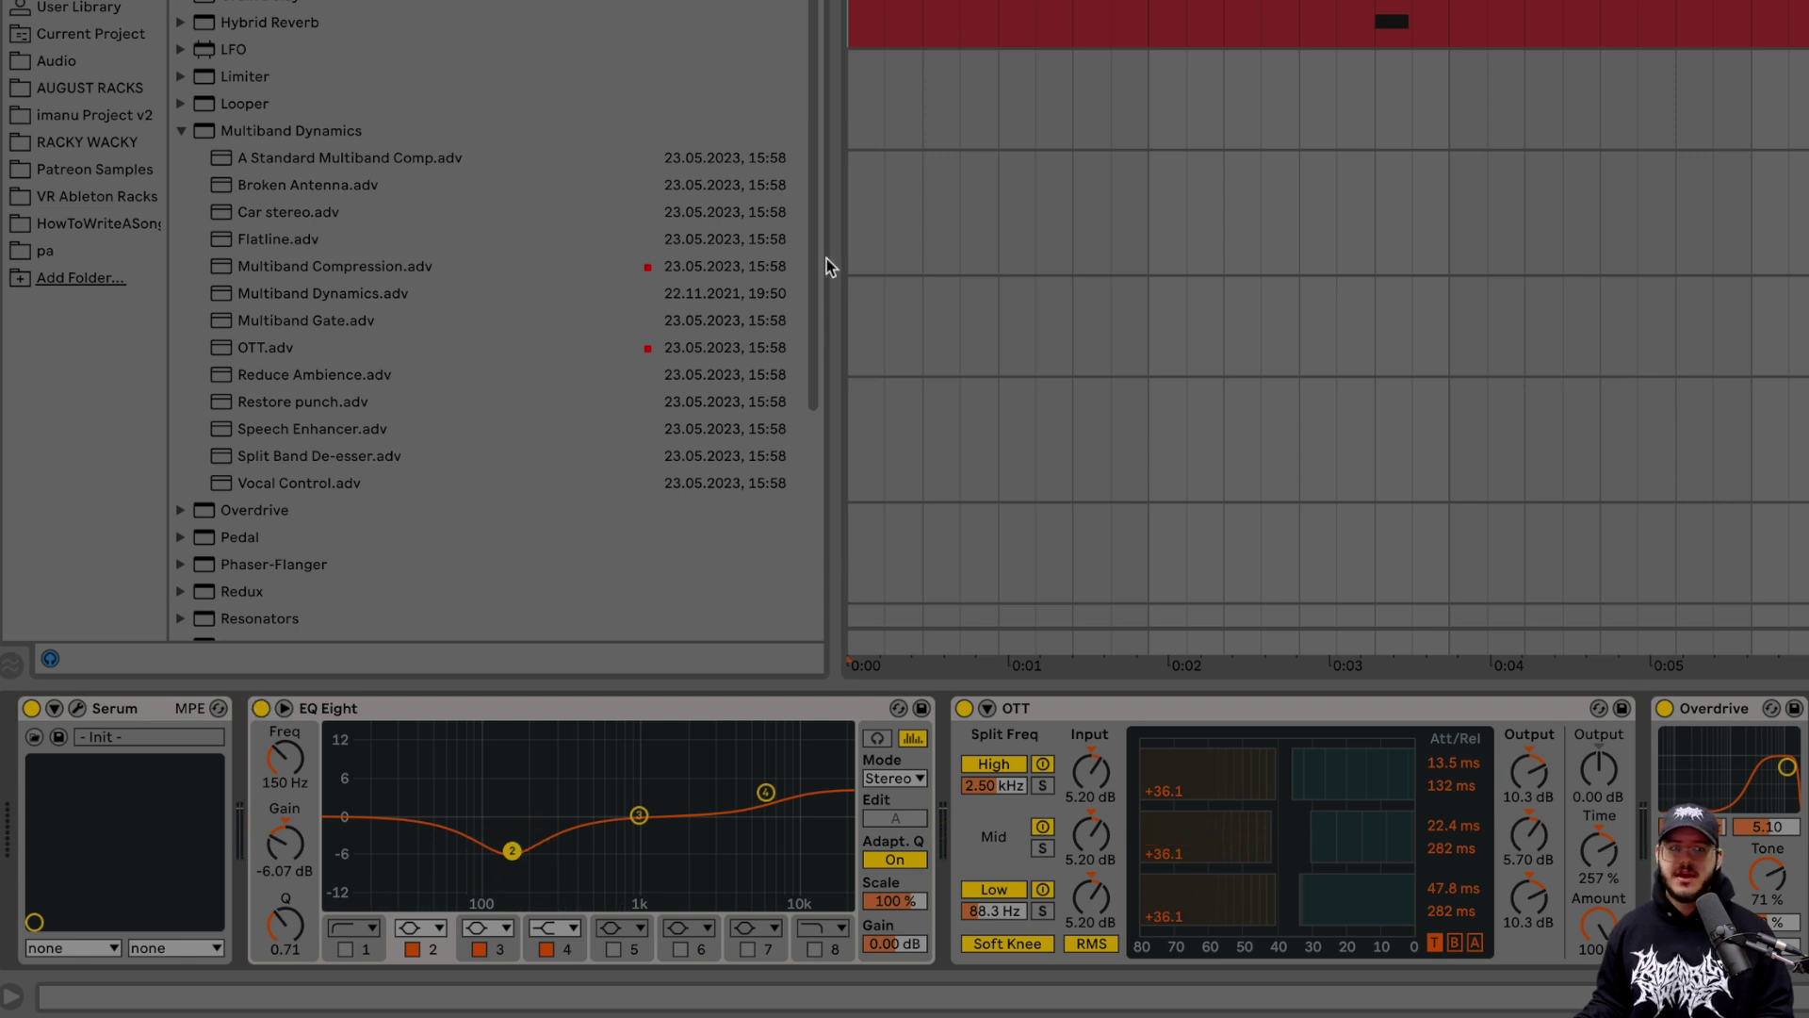
key("Home")
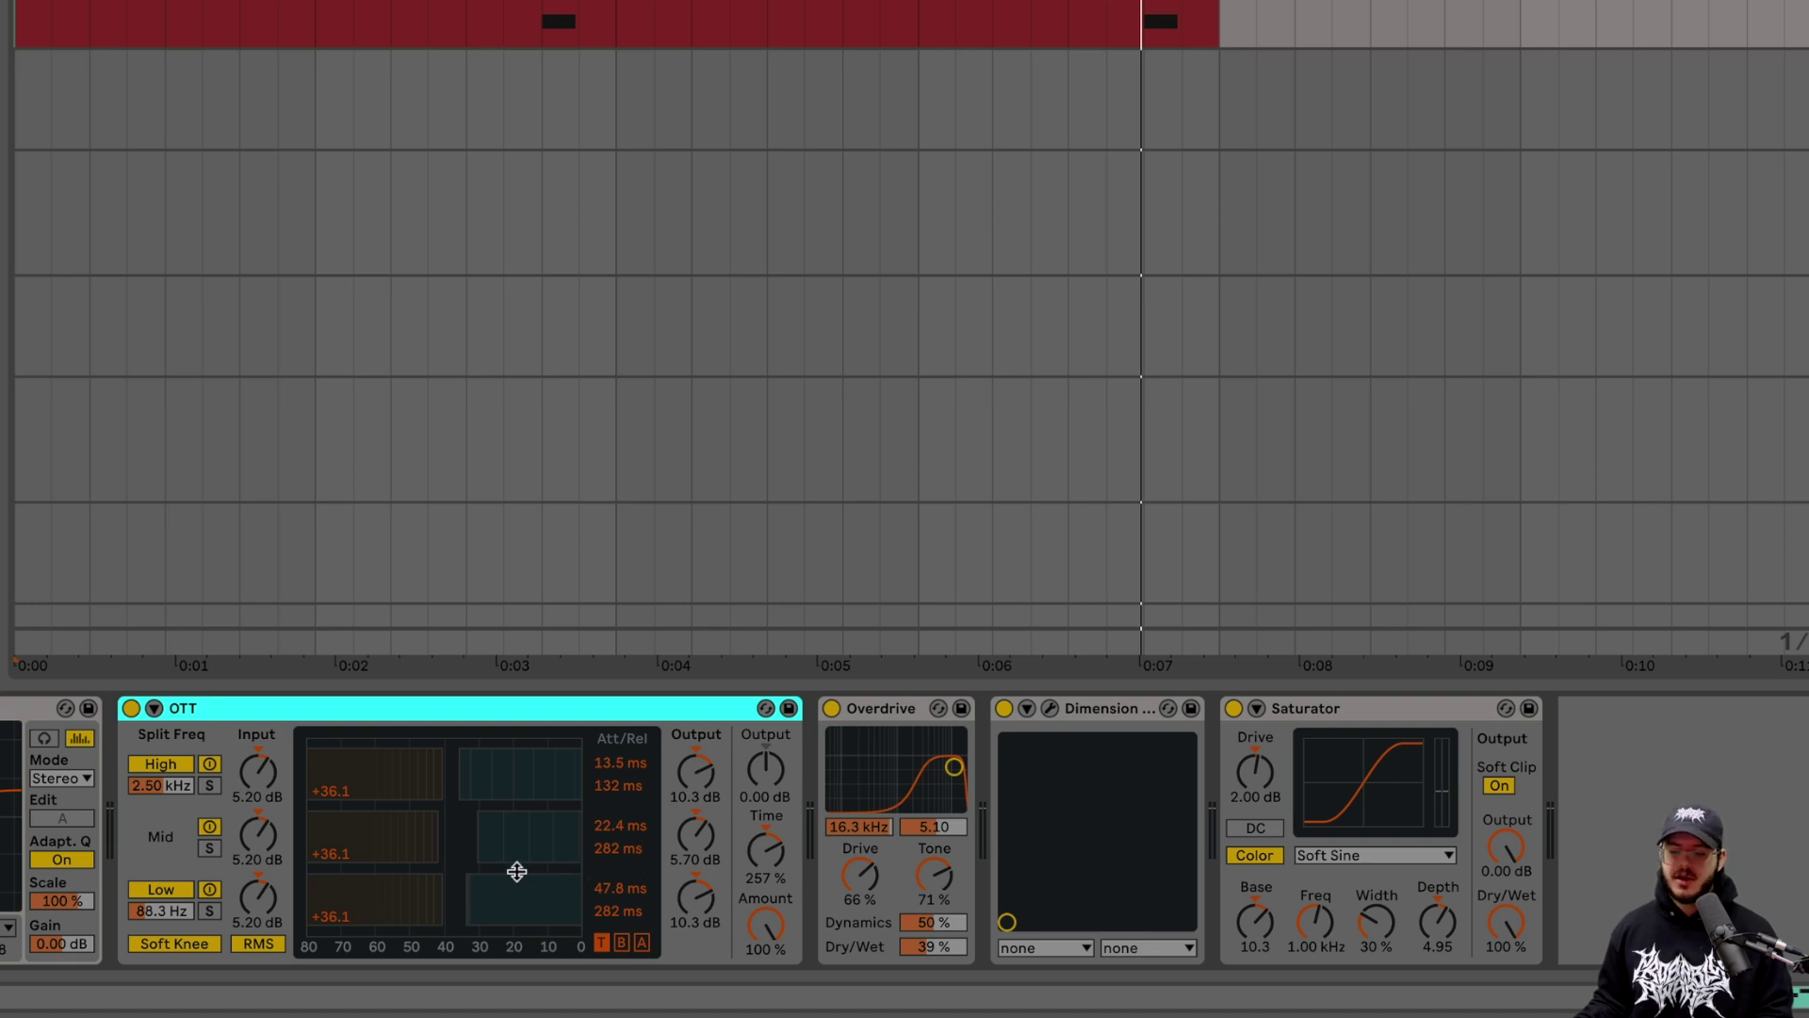
Step: Play the bass, select Overdrive, and open the Dimension Expander plug-in window
key("space")
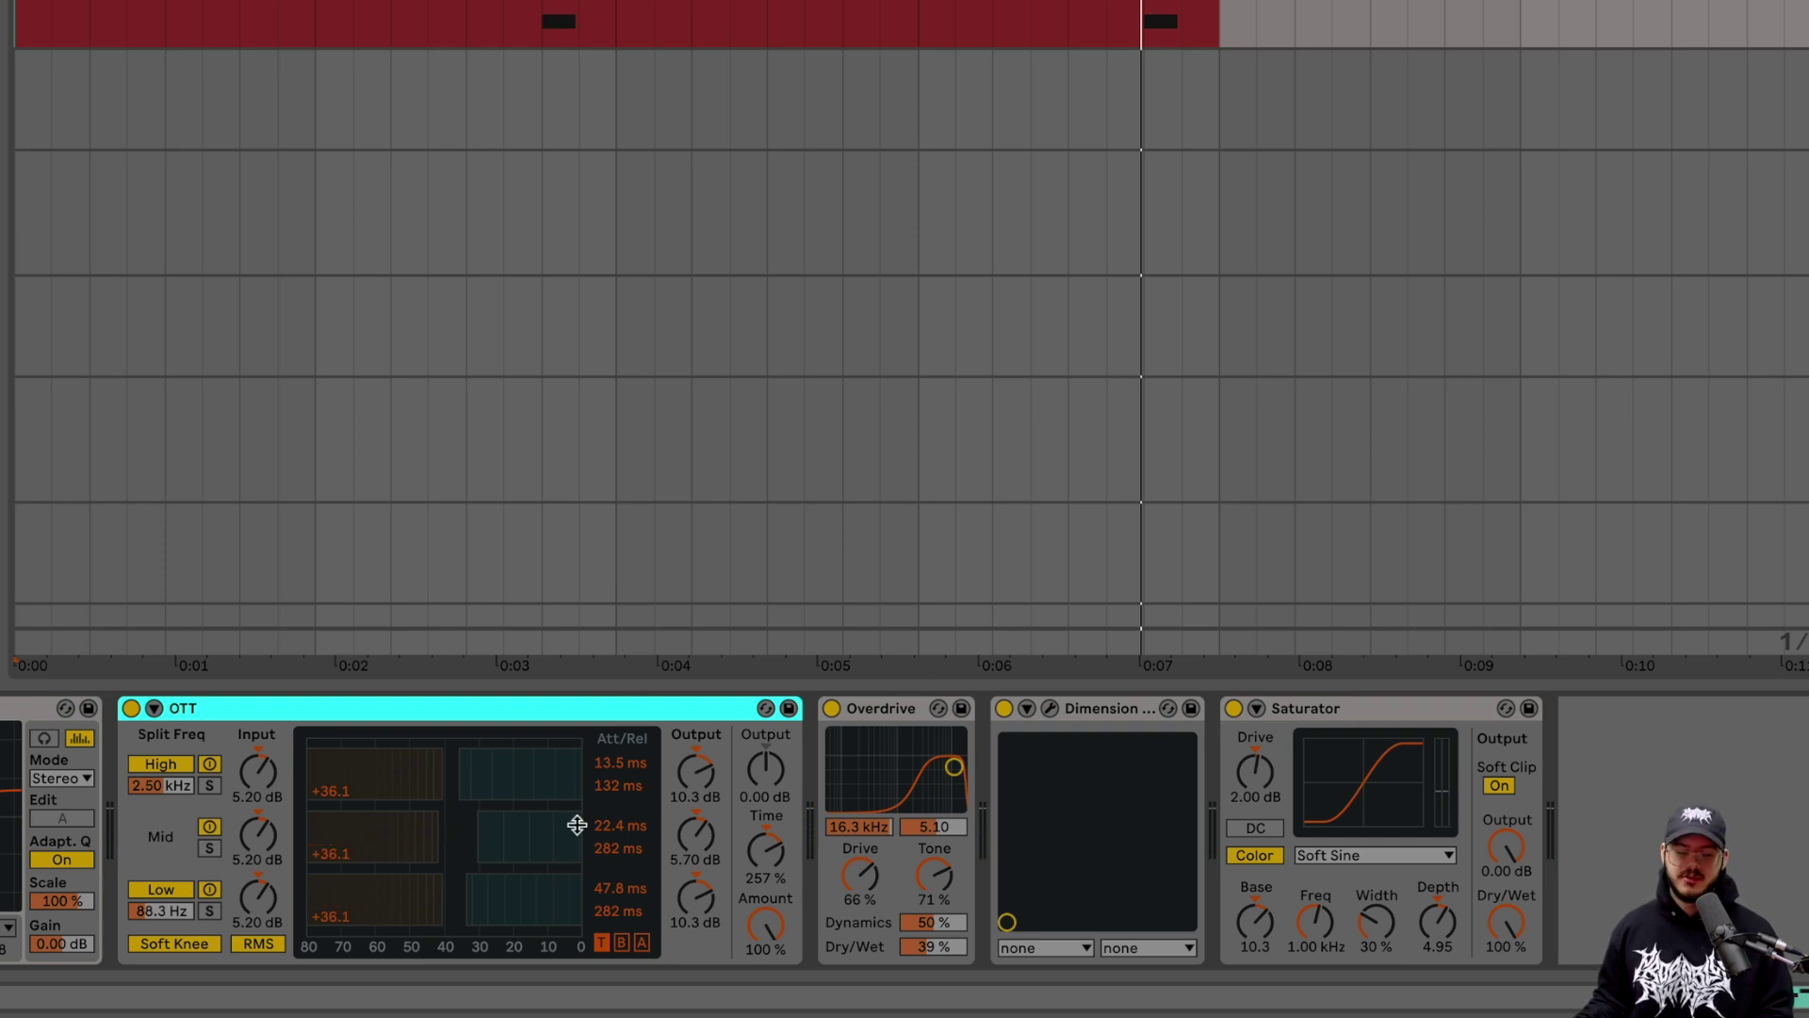
left_click(908, 713)
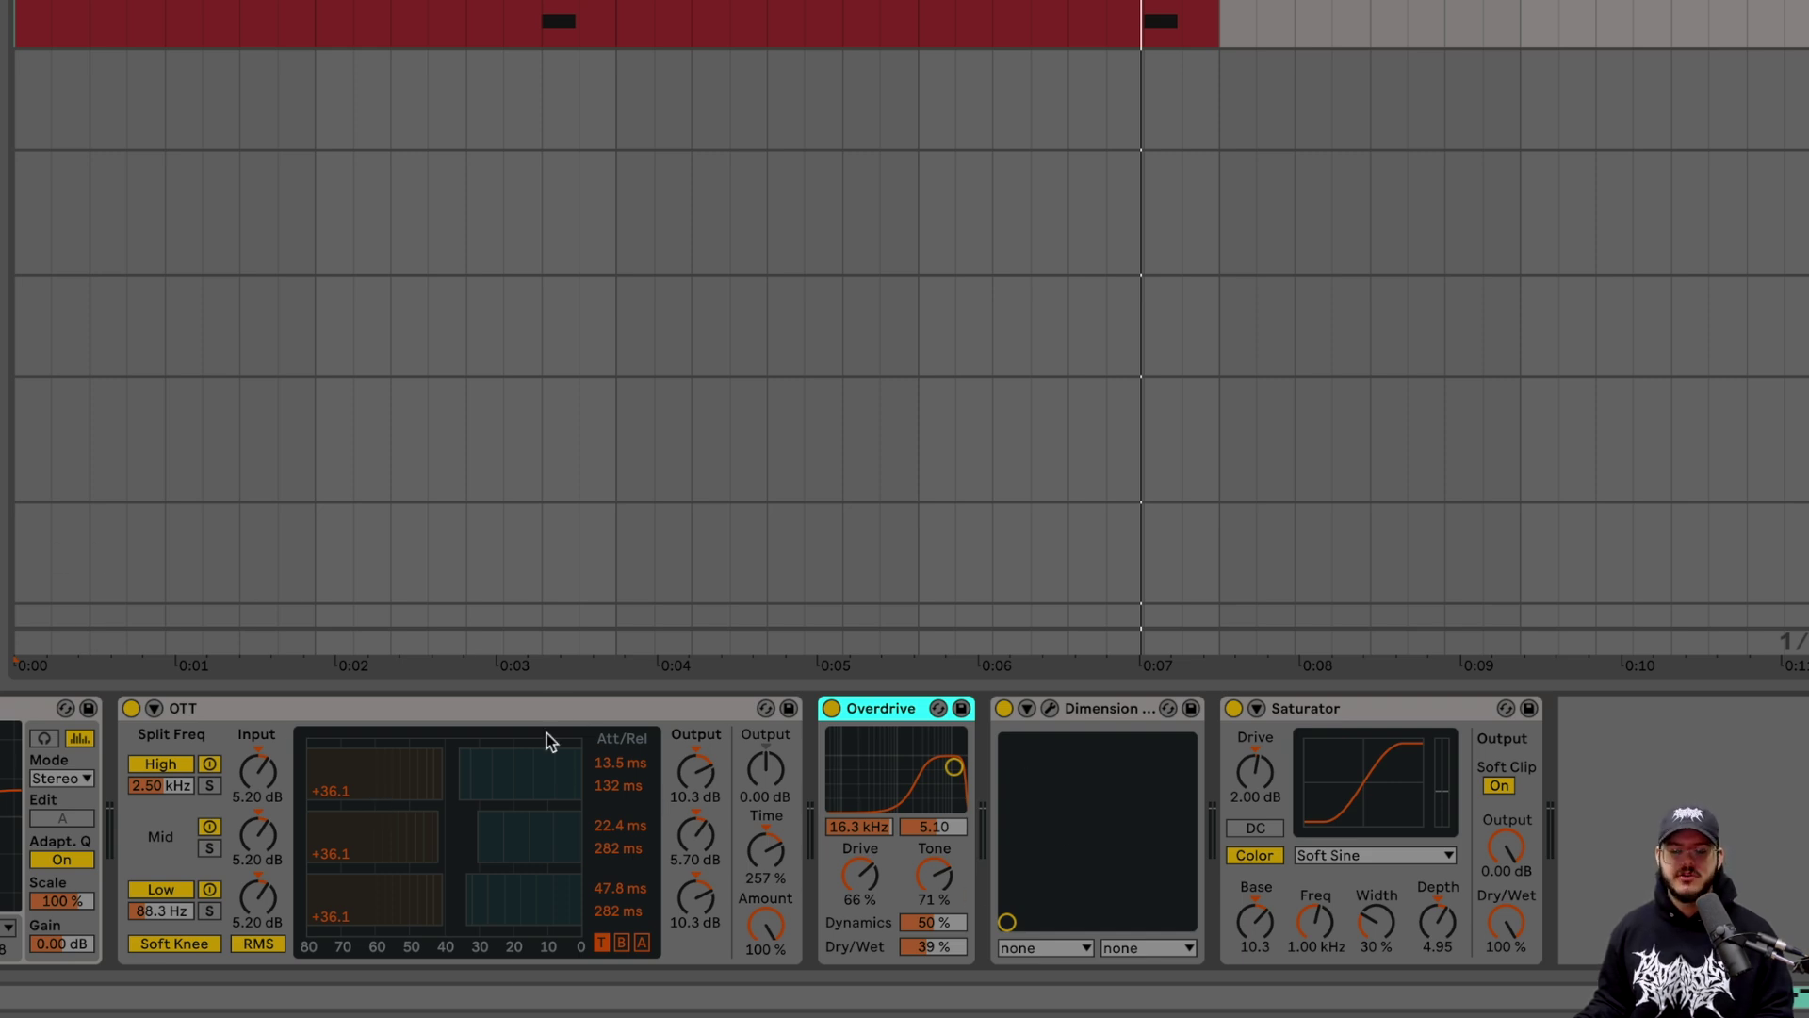
left_click(1050, 707)
left_click_drag(322, 85, 668, 322)
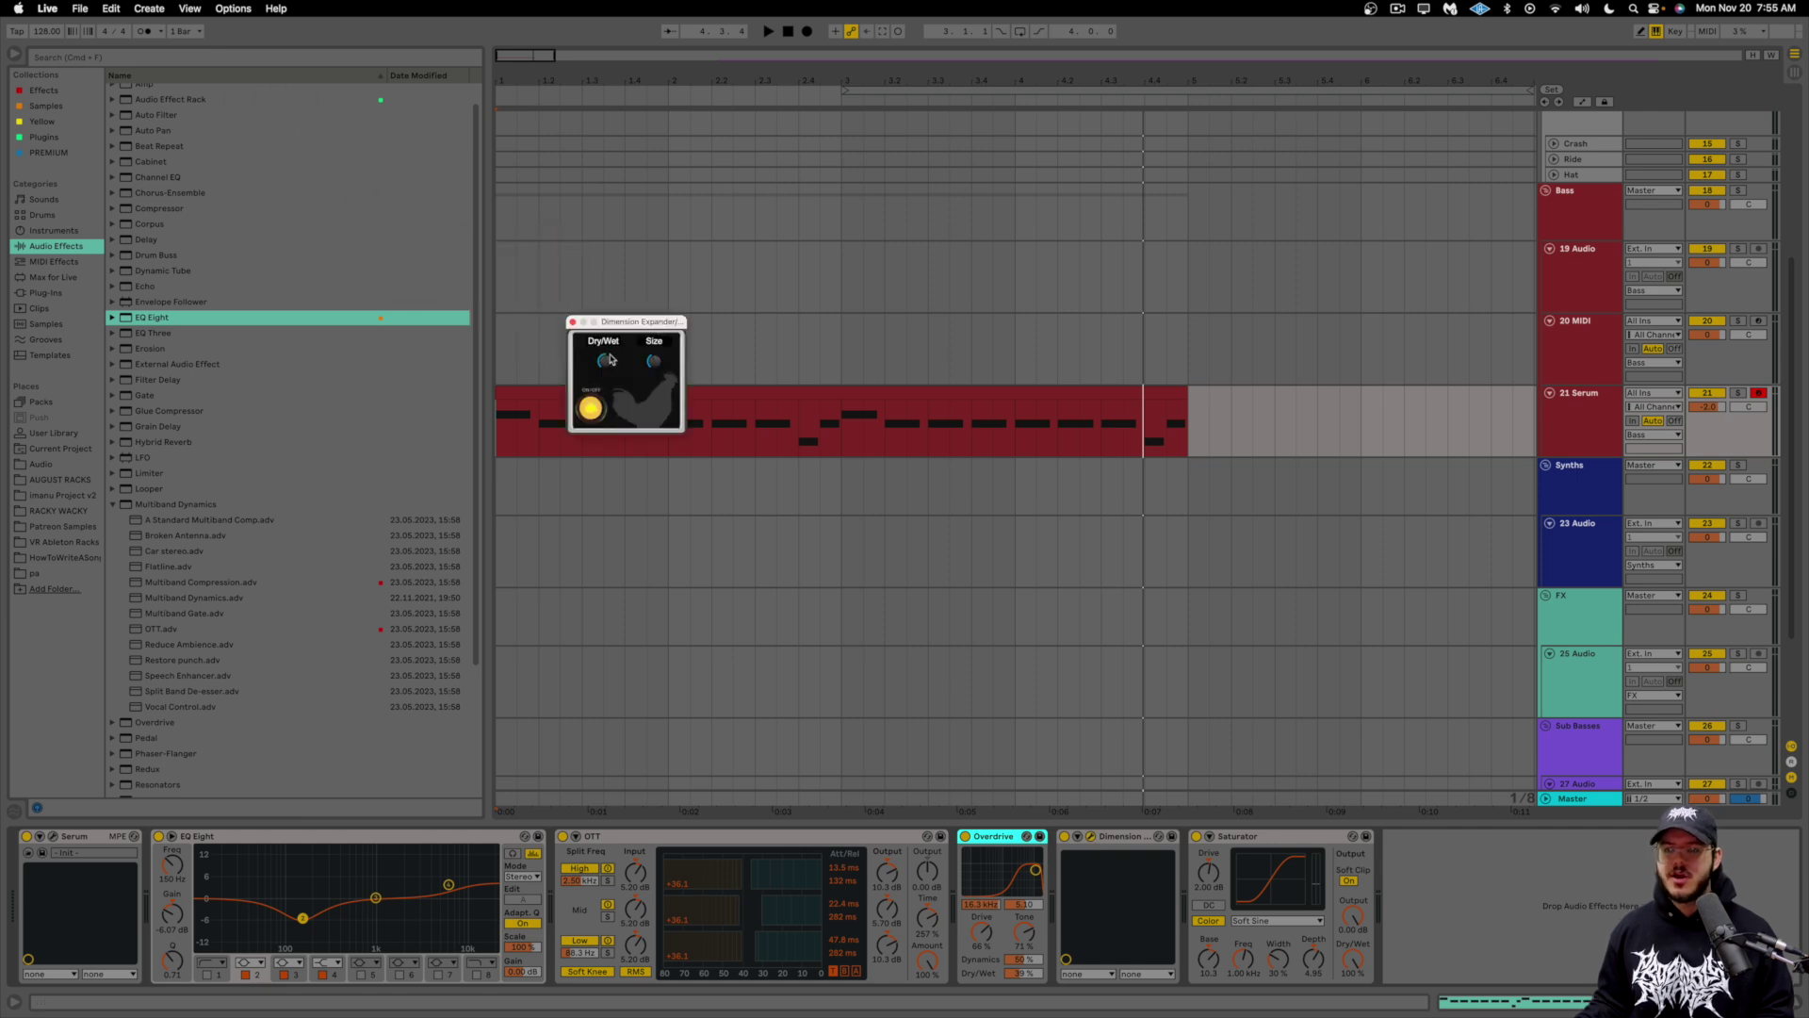
left_click(573, 322)
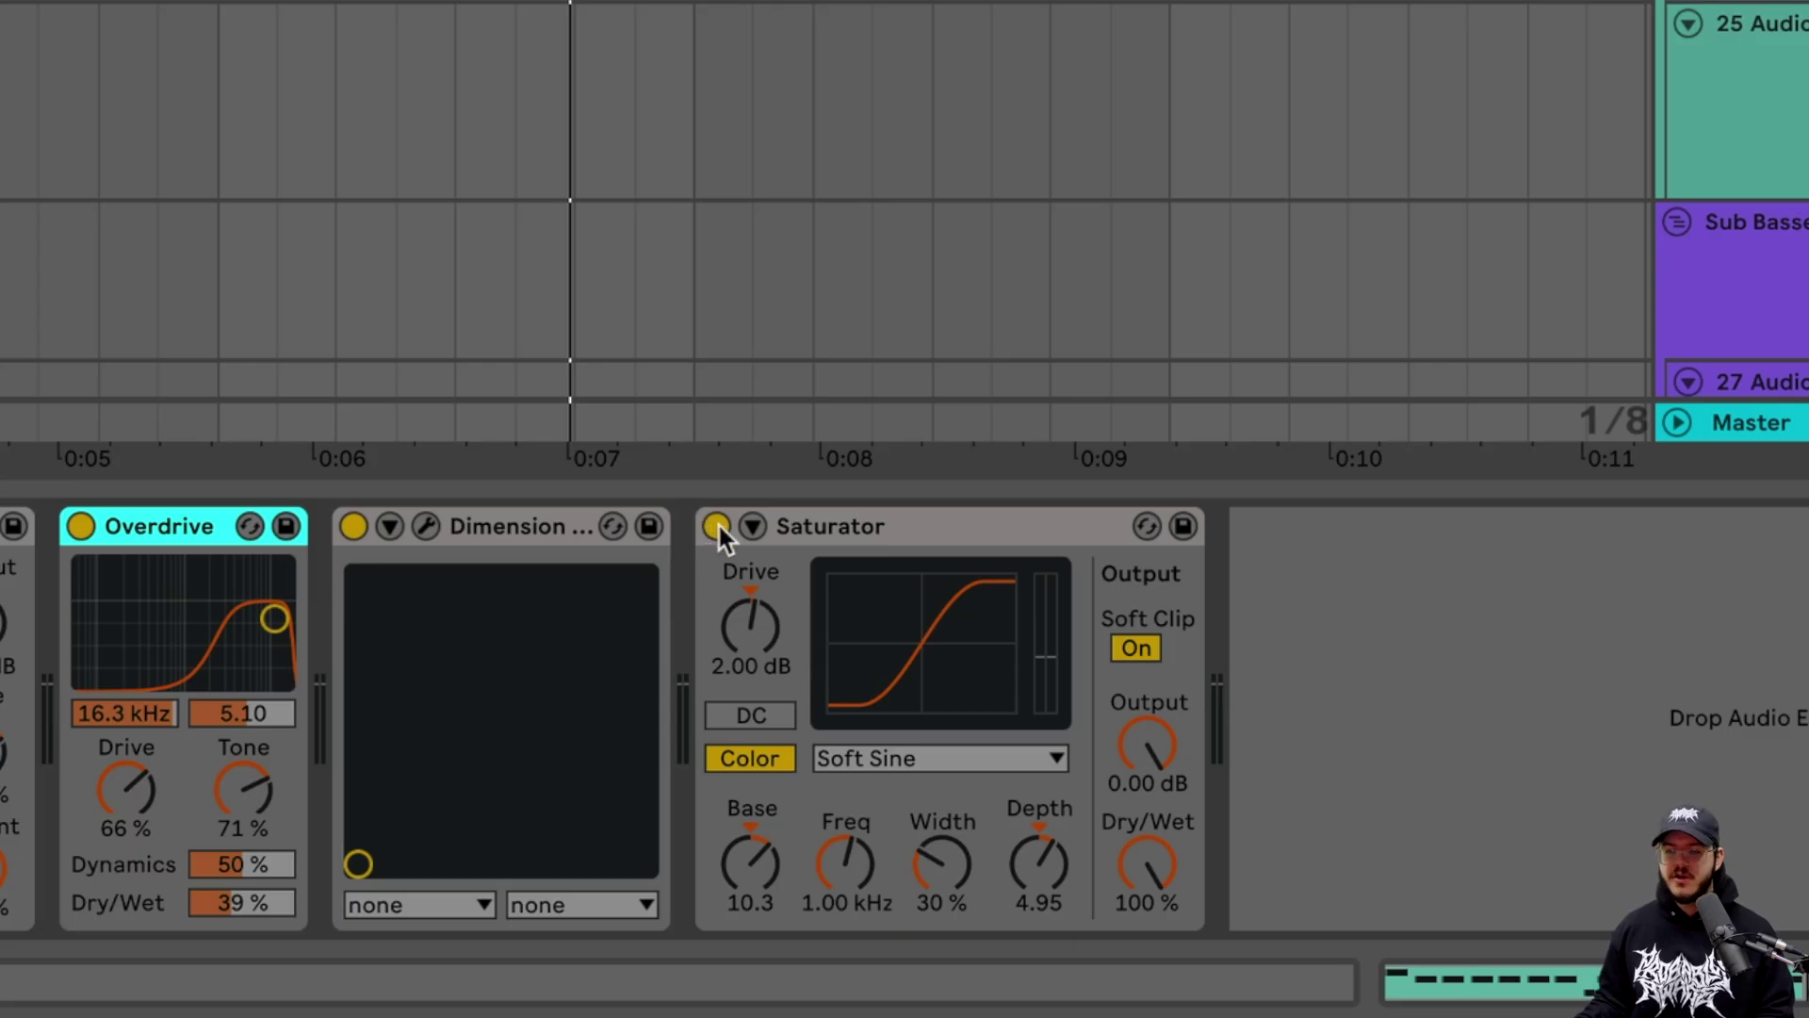
left_click(716, 525)
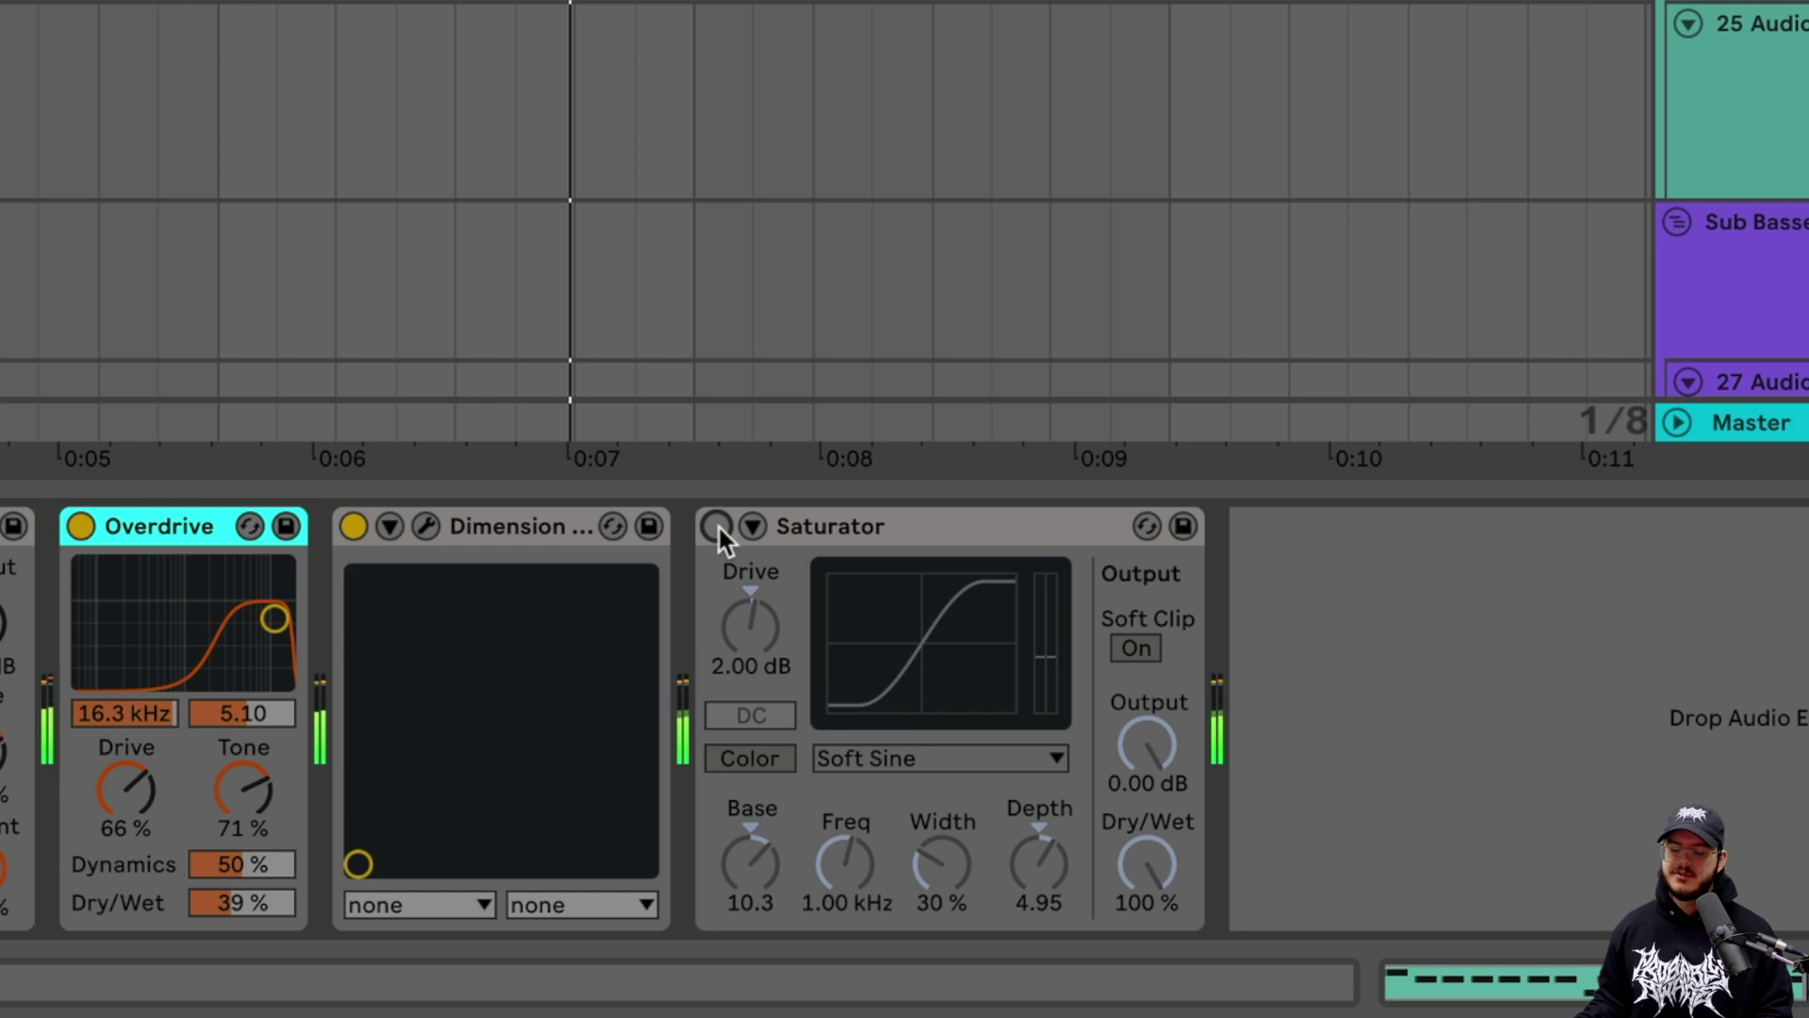
left_click(717, 525)
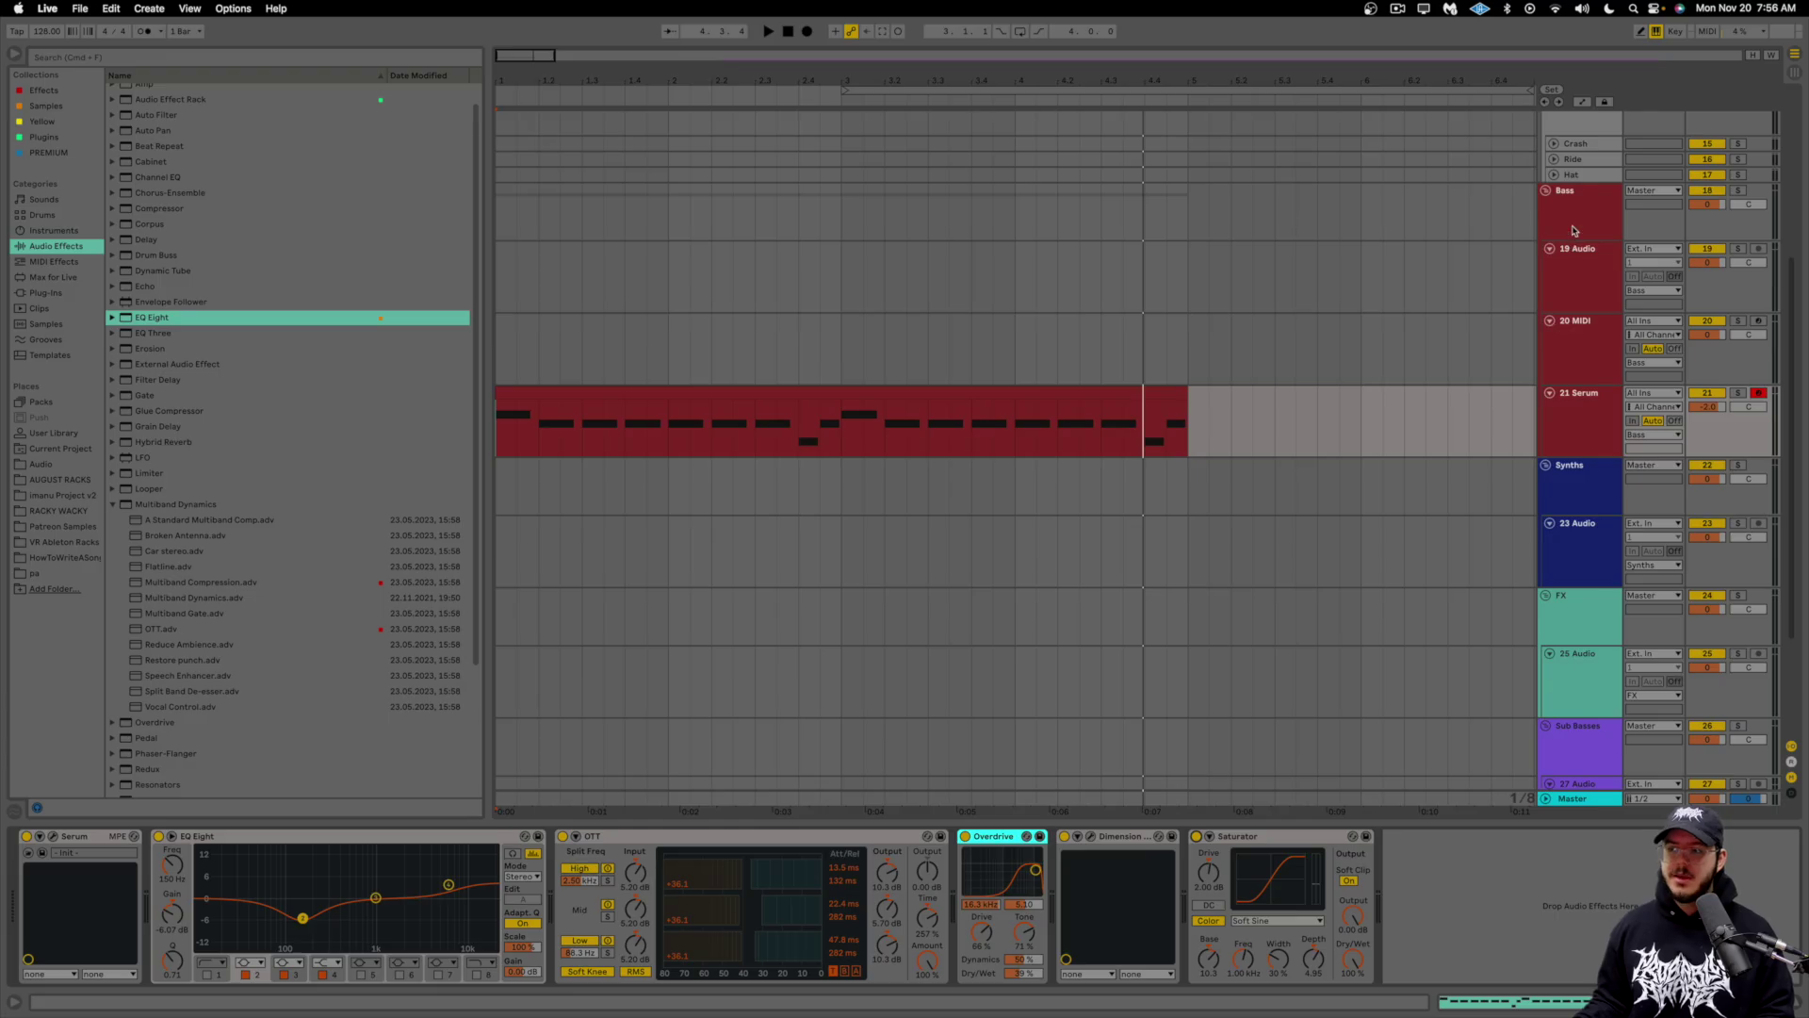
left_click(1571, 230)
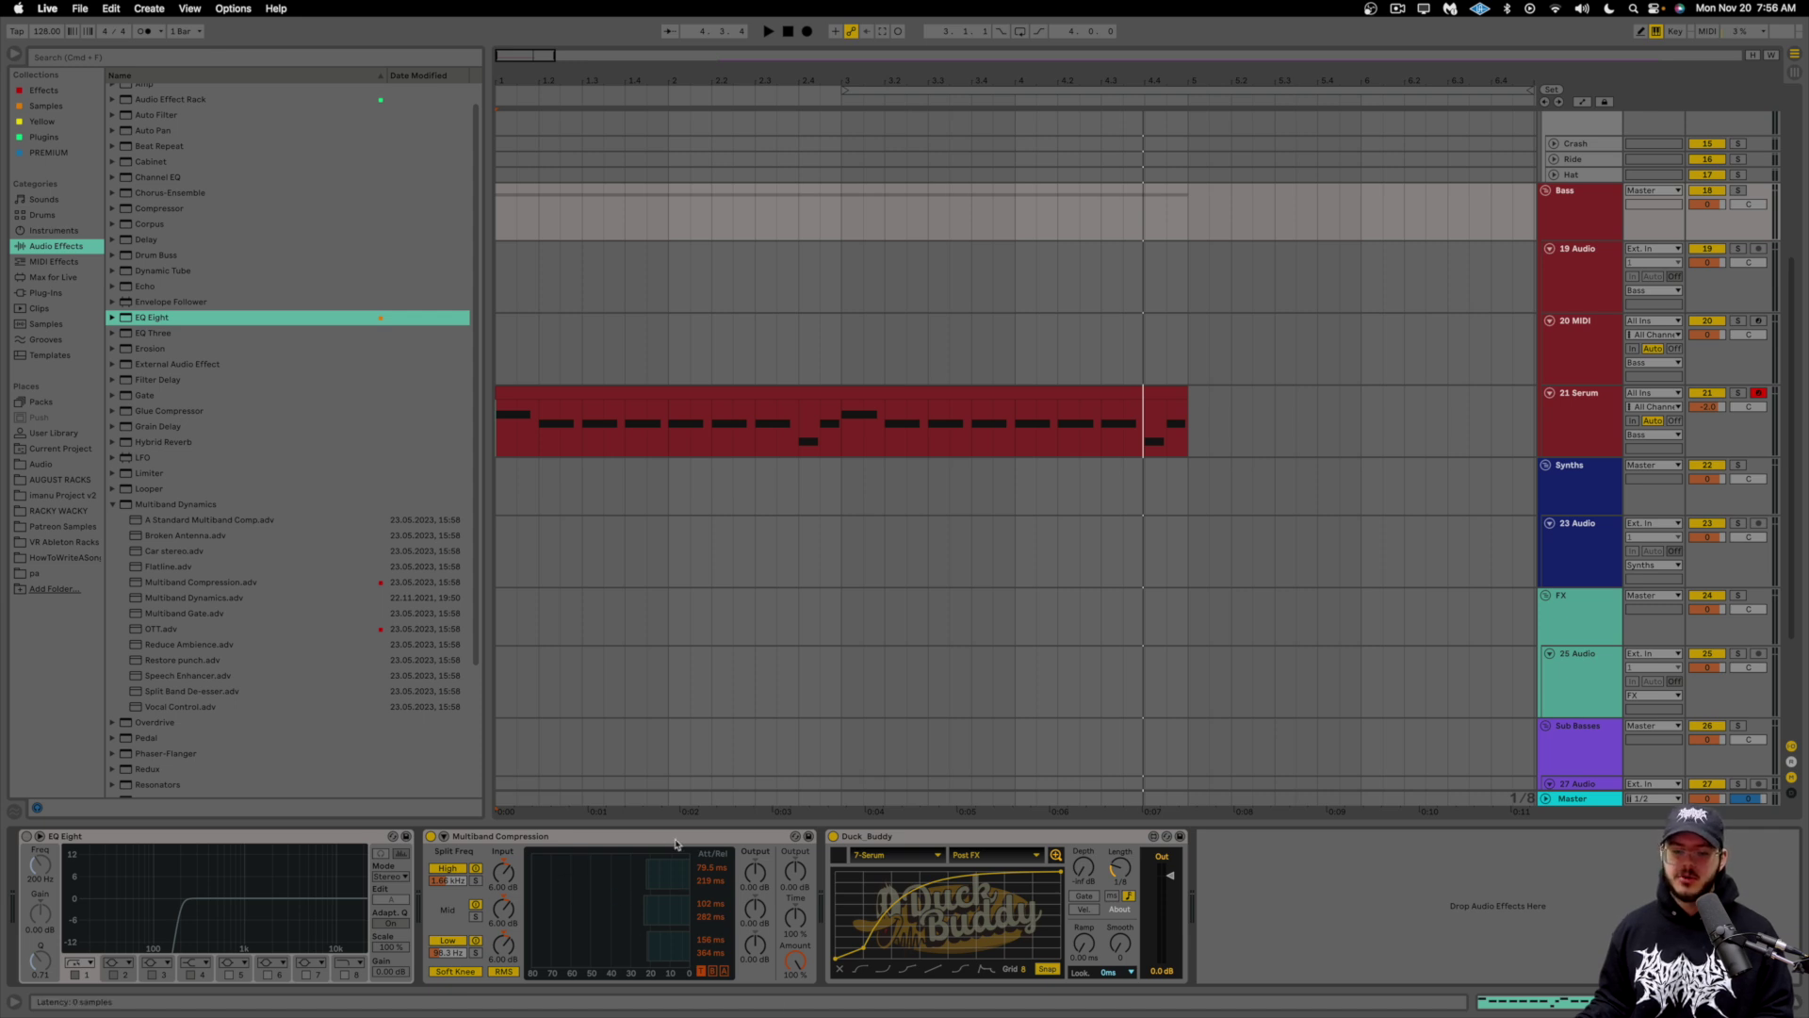
Step: Select the Bass group's Multiband Compression device
left_click(734, 838)
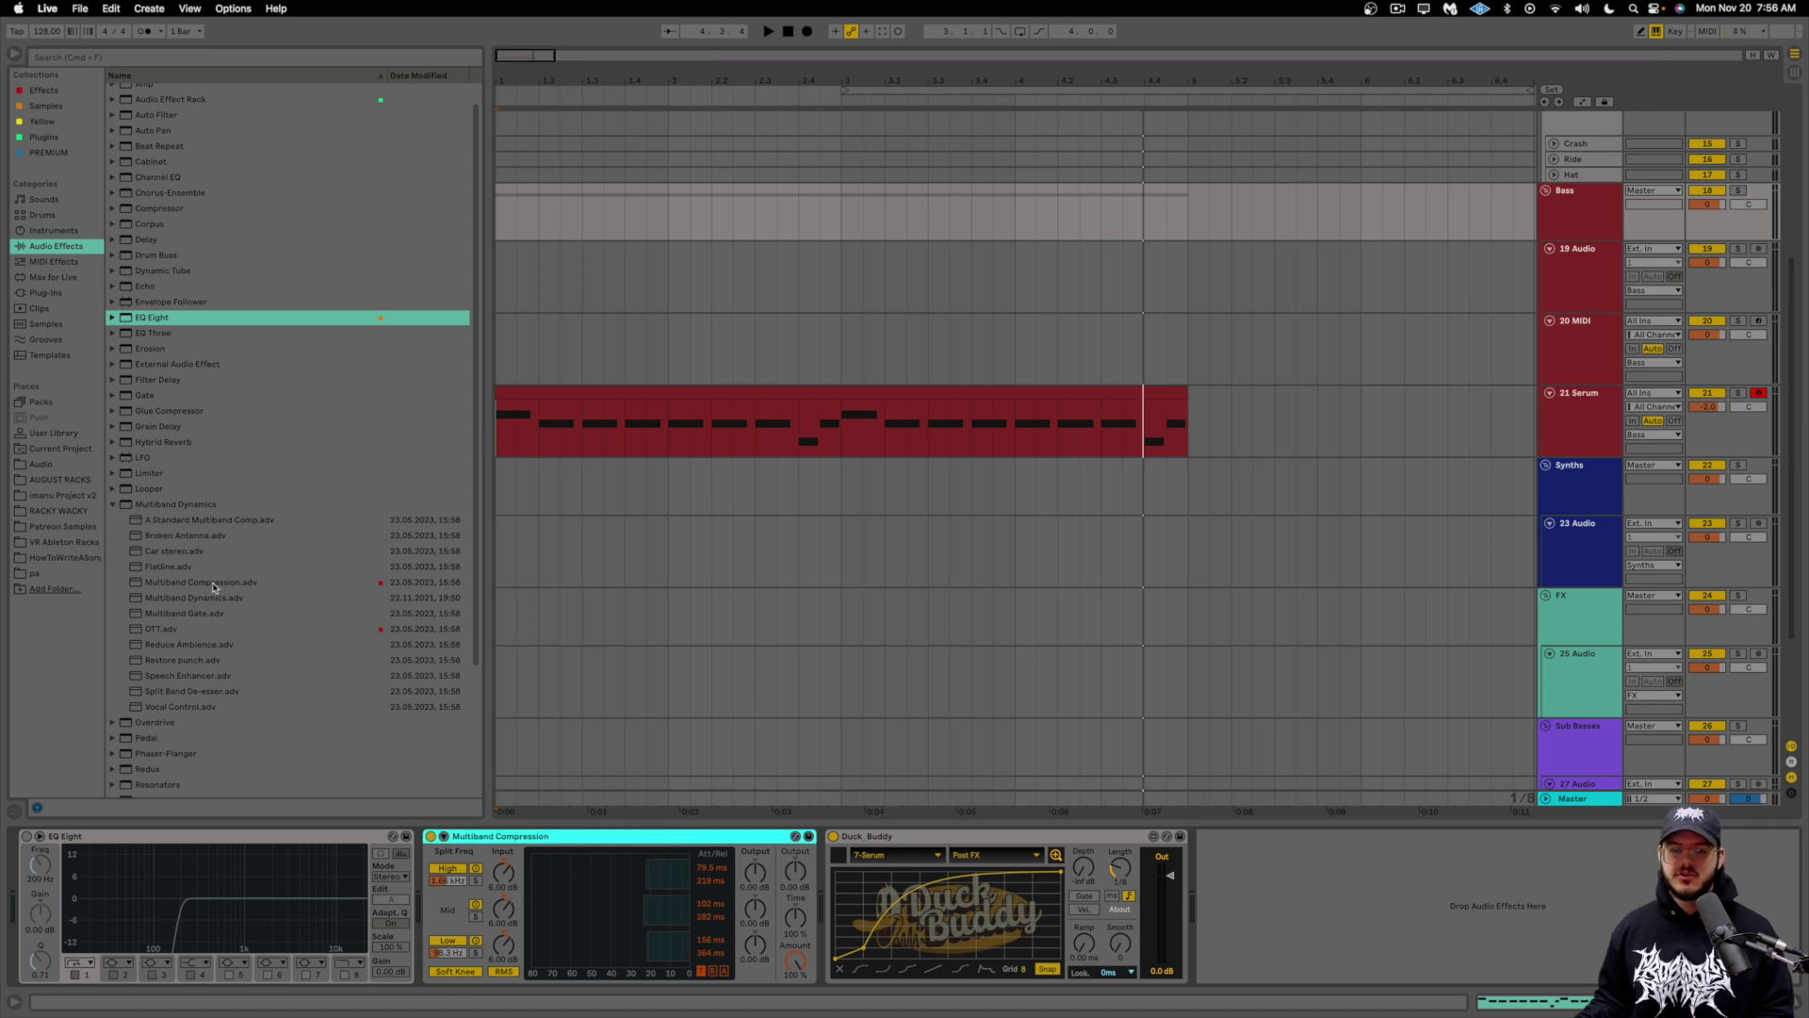